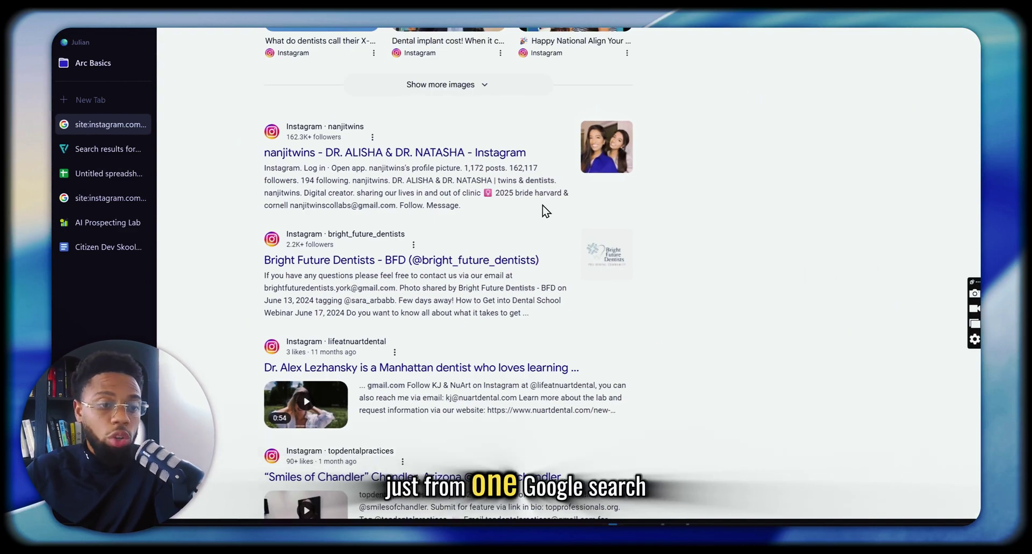
# Look through the Instagram dentist search results and highlight the email address in the Bright Future Dentists result.
pyautogui.scroll(-1, 594, 221)
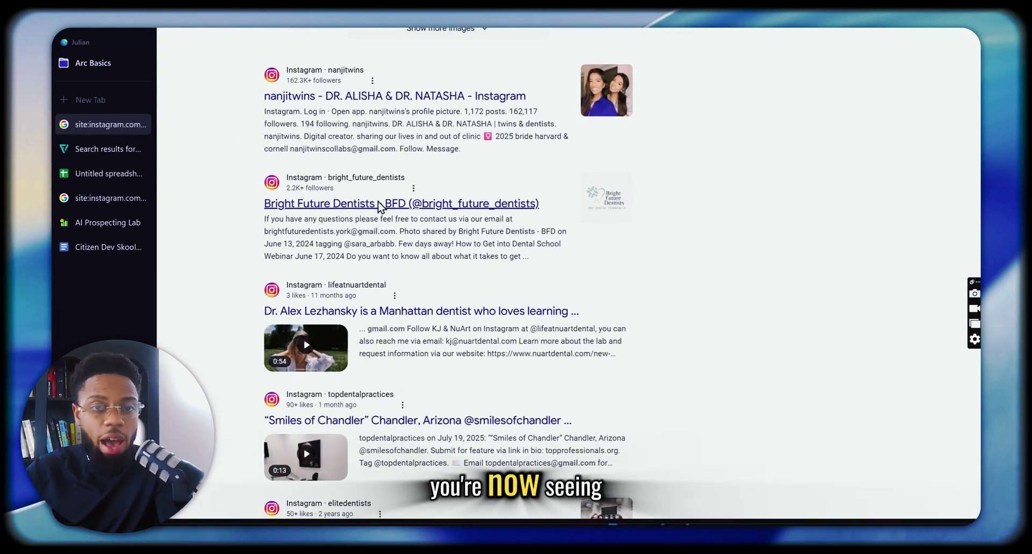
pyautogui.moveTo(397, 231); pyautogui.dragTo(272, 236)
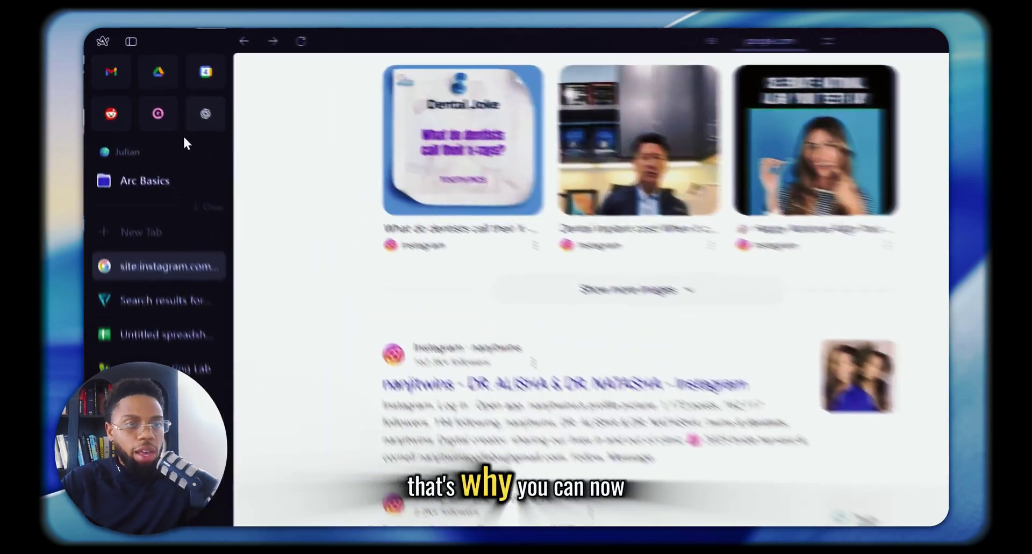
# Switch to ChatGPT and review its table of 50 Arizona dentists with their company names, websites, emails and phone numbers.
pyautogui.click(163, 84)
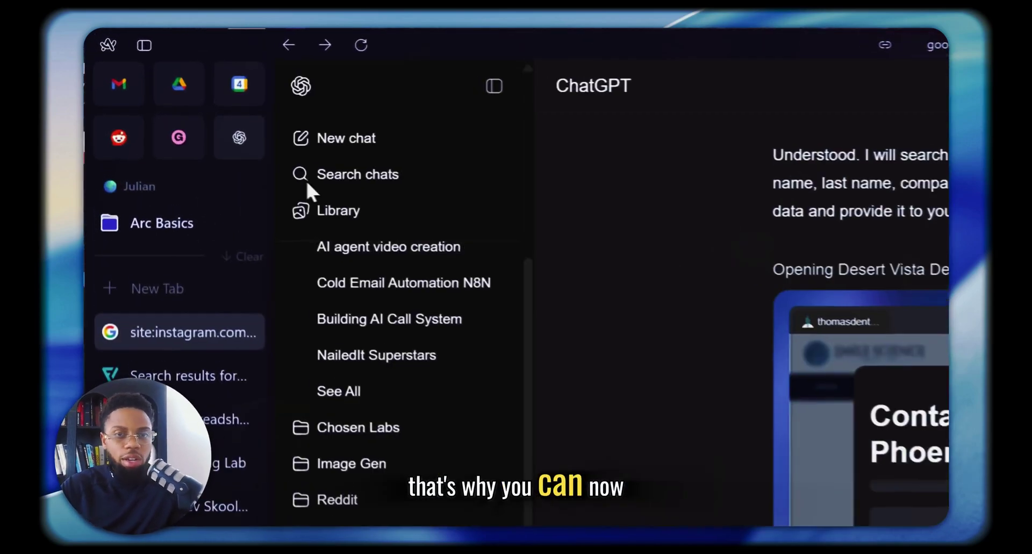
pyautogui.scroll(1, 787, 251)
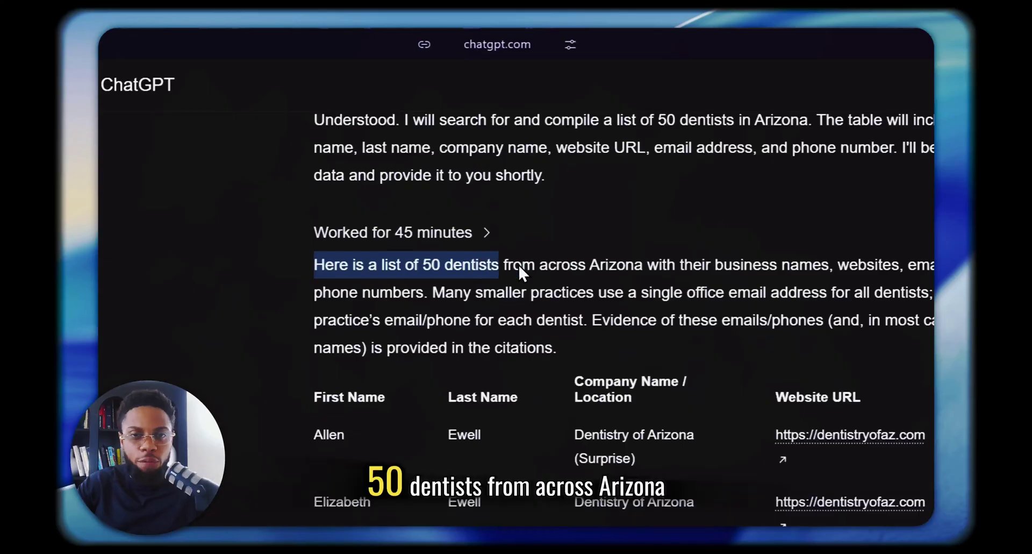
pyautogui.moveTo(643, 263); pyautogui.dragTo(715, 275)
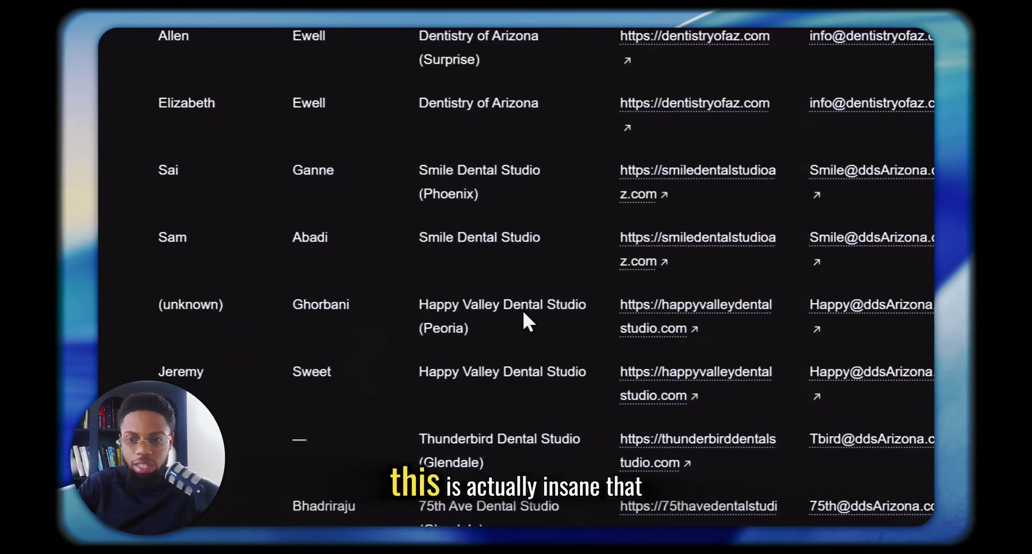
pyautogui.scroll(-9, 521, 309)
pyautogui.scroll(-15, 624, 285)
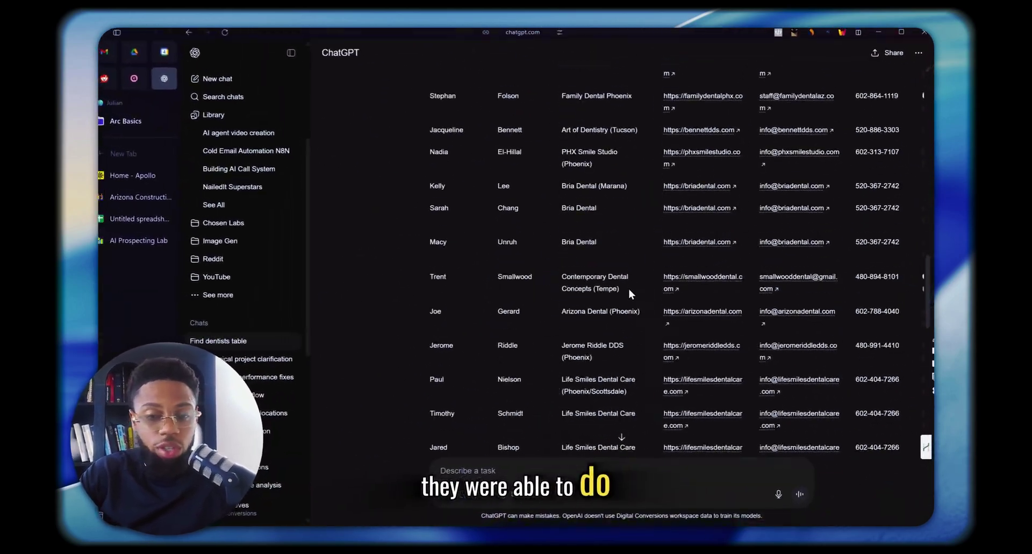
pyautogui.scroll(-6, 630, 290)
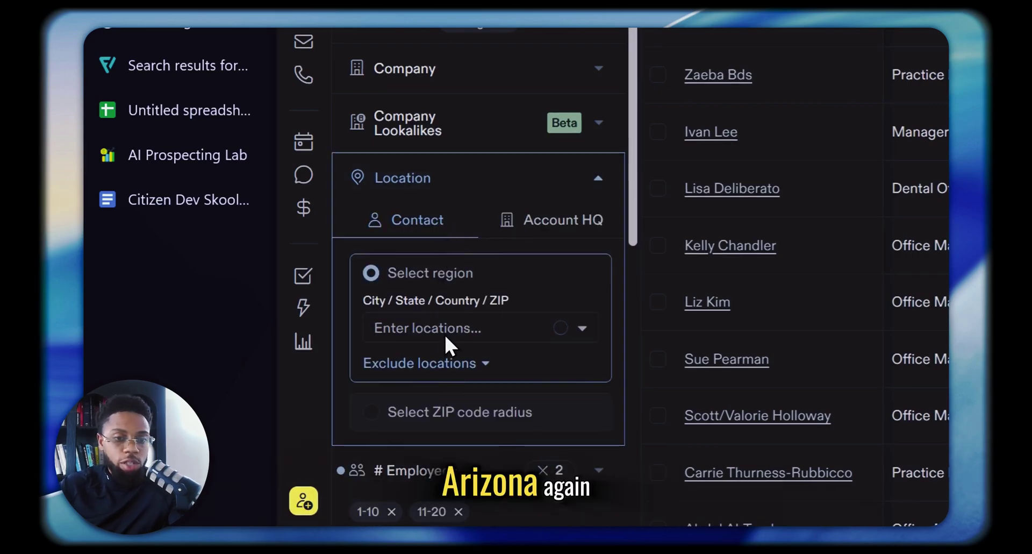
# Open the city, state, country or ZIP entry of the contact location filter in Apollo.
pyautogui.click(433, 321)
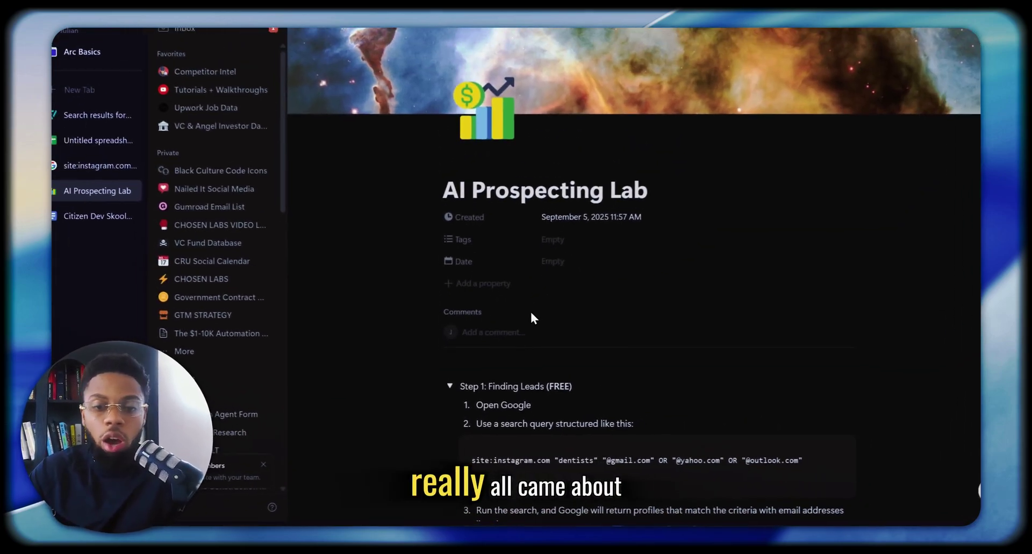
# Copy the Instagram dentists query from Step 1 of the AI Prospecting Lab page and open google.com in a new tab.
pyautogui.scroll(-2, 537, 334)
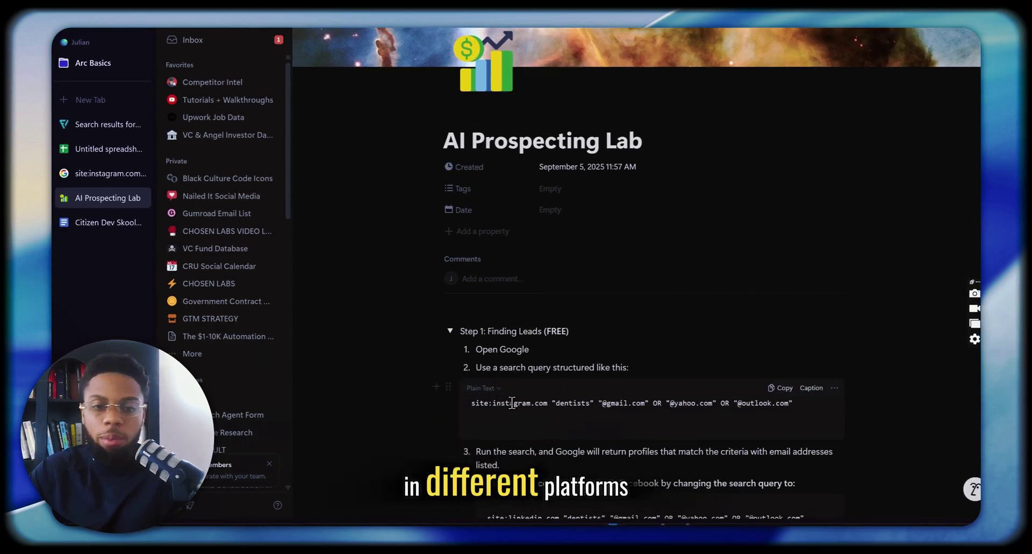
pyautogui.doubleClick(539, 292)
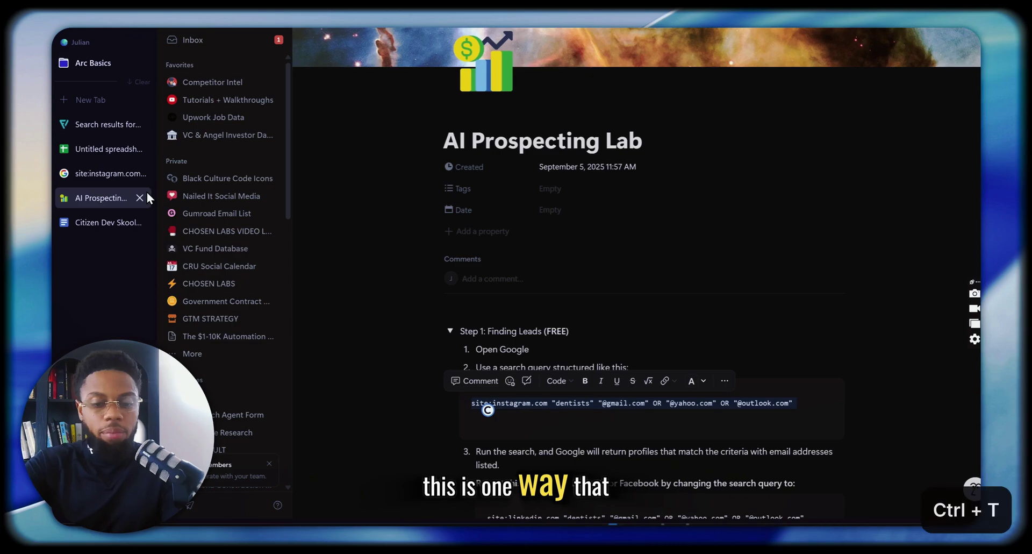
pyautogui.hotkey('ctrl', 't')
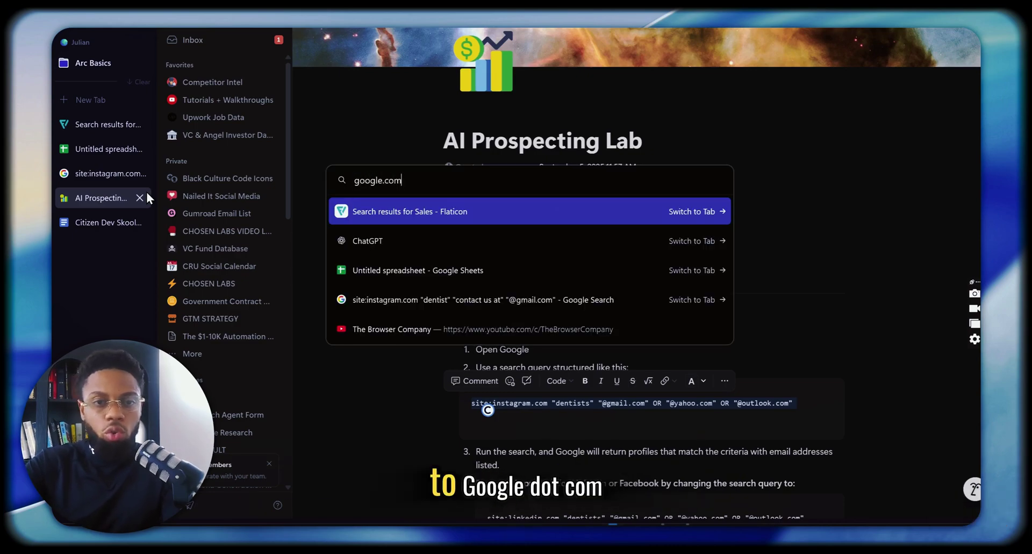
pyautogui.press('Return')
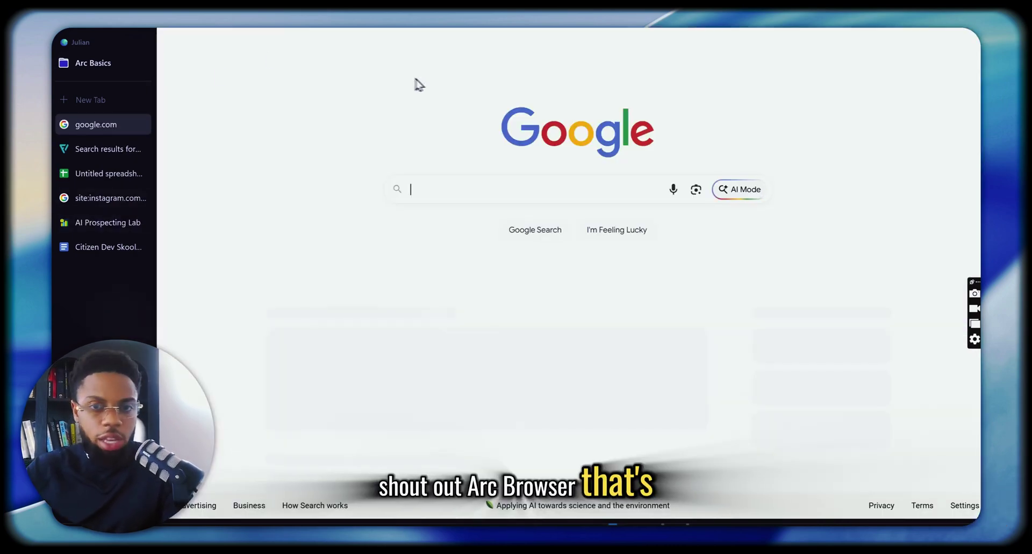
pyautogui.click(430, 197)
pyautogui.write('site:instagram.com "dentists" "@gmail.com" OR "@yahoo.com" OR "@outlook.com"')
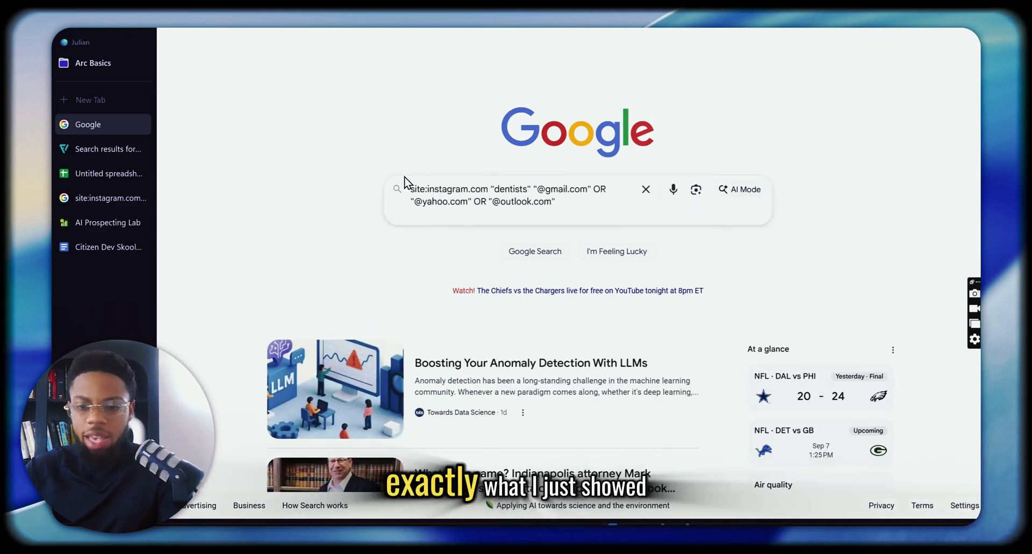
pyautogui.press('BackSpace')
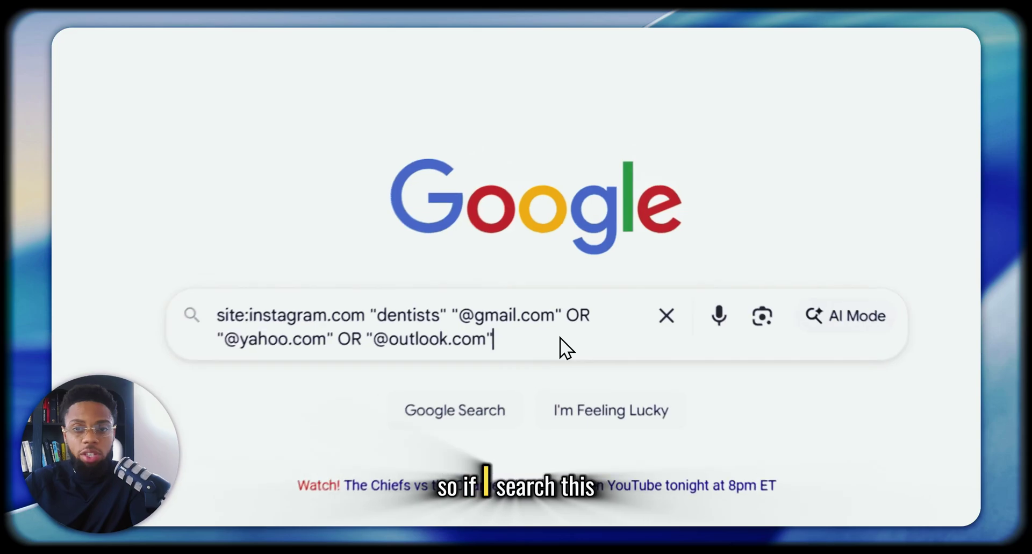
pyautogui.press('Return')
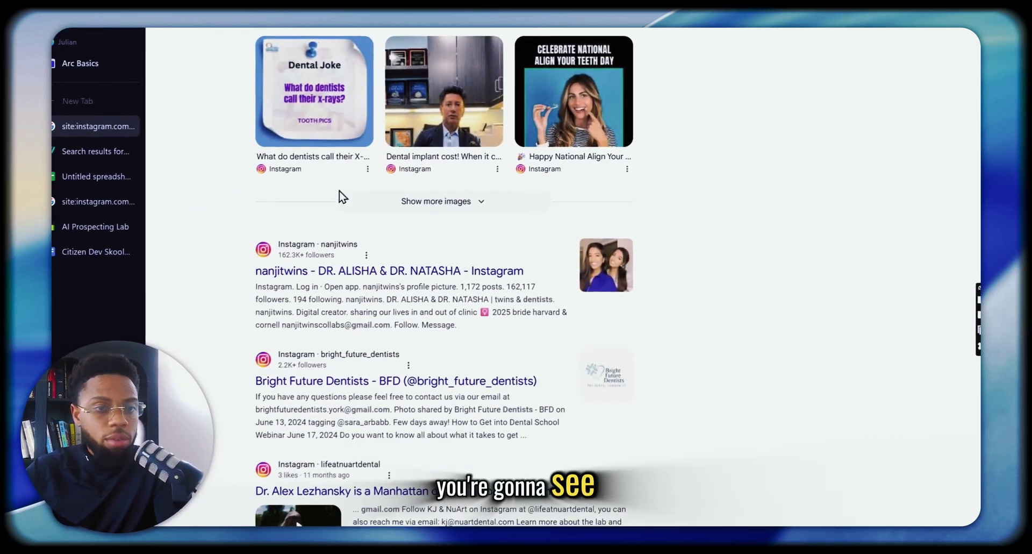
# Examine the first three Instagram results for dentist contact details, highlighting the email address in each snippet.
pyautogui.scroll(-1, 335, 251)
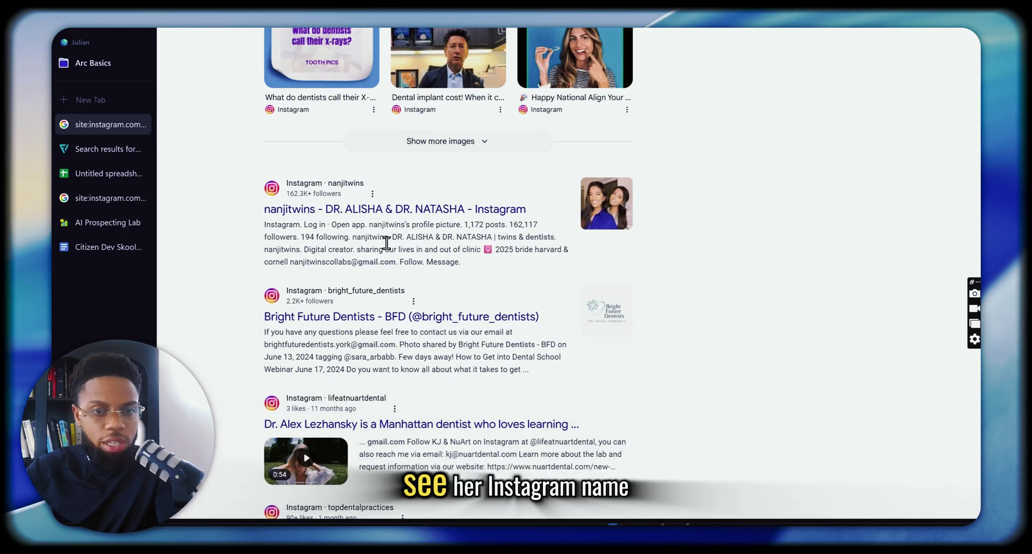
pyautogui.moveTo(356, 237); pyautogui.dragTo(395, 242)
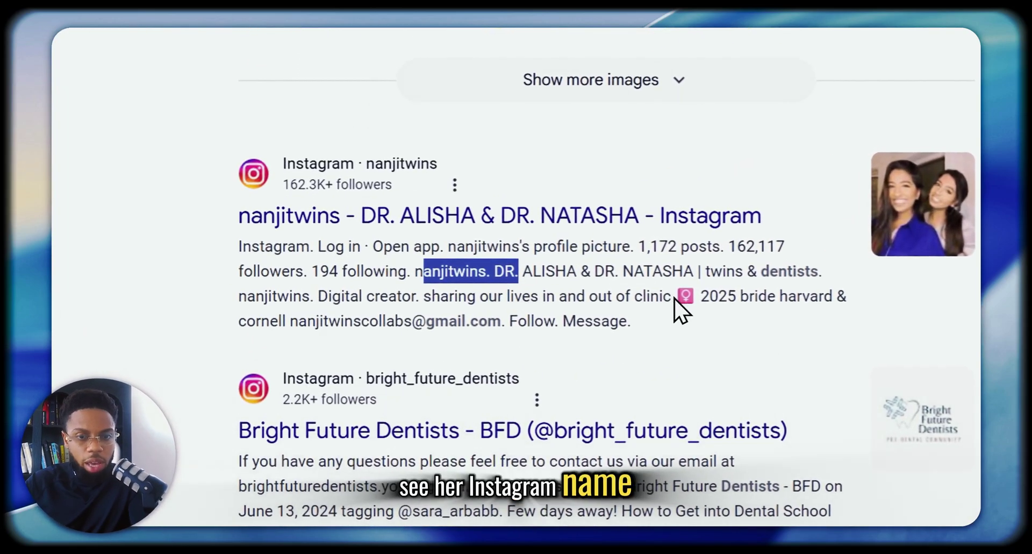
pyautogui.moveTo(287, 322); pyautogui.dragTo(466, 330)
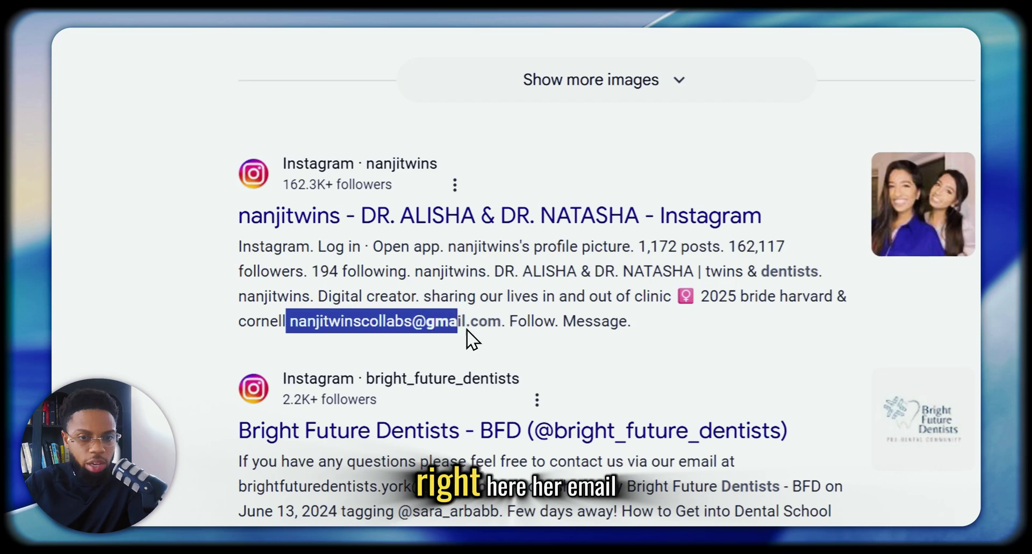
pyautogui.click(746, 312)
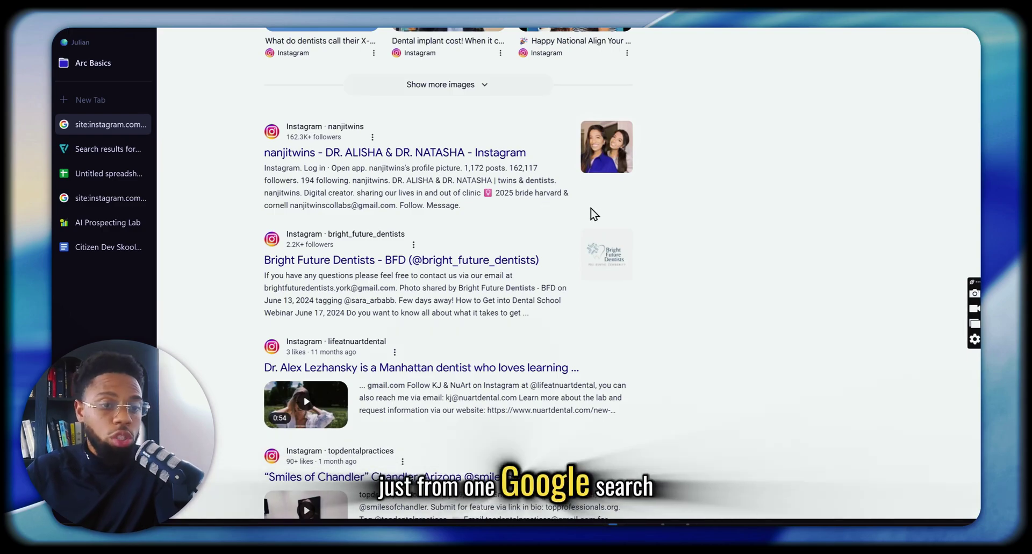
pyautogui.scroll(-2, 569, 220)
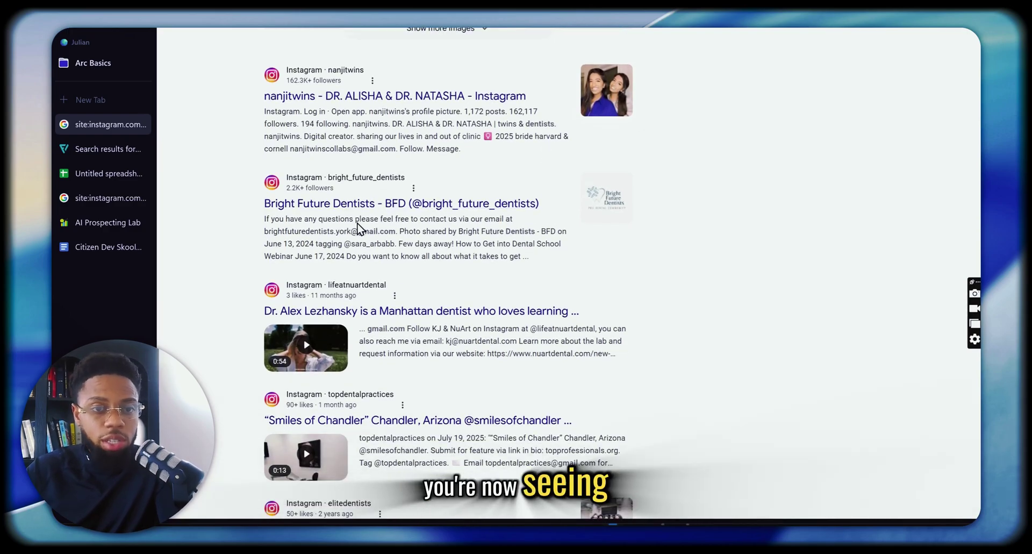
pyautogui.moveTo(398, 231); pyautogui.dragTo(263, 235)
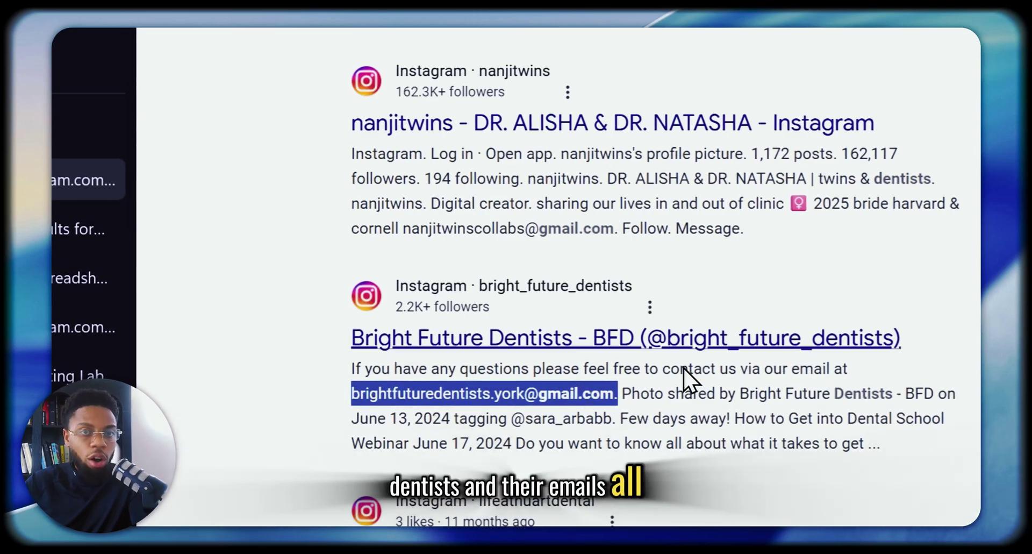
pyautogui.scroll(-5, 693, 376)
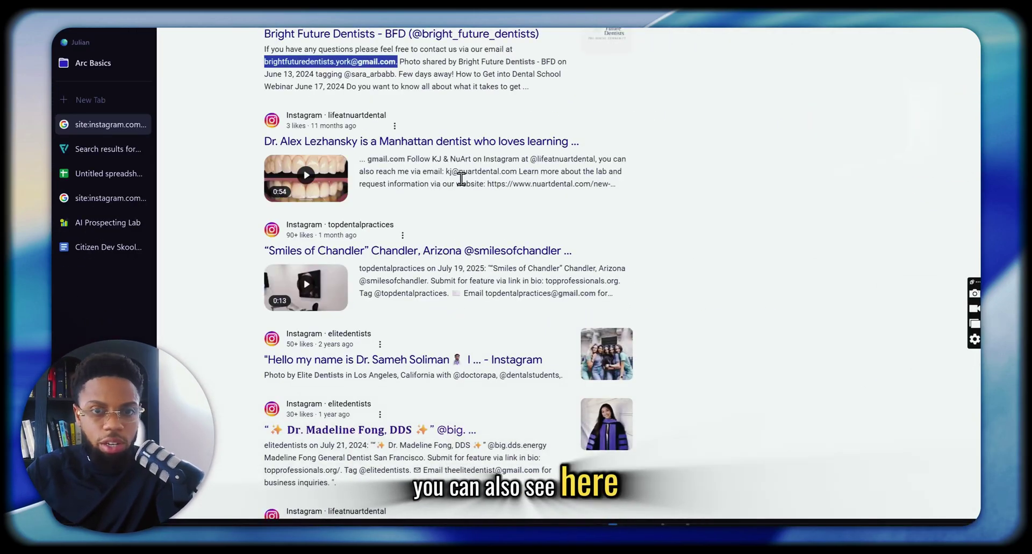
pyautogui.moveTo(438, 172); pyautogui.dragTo(519, 175)
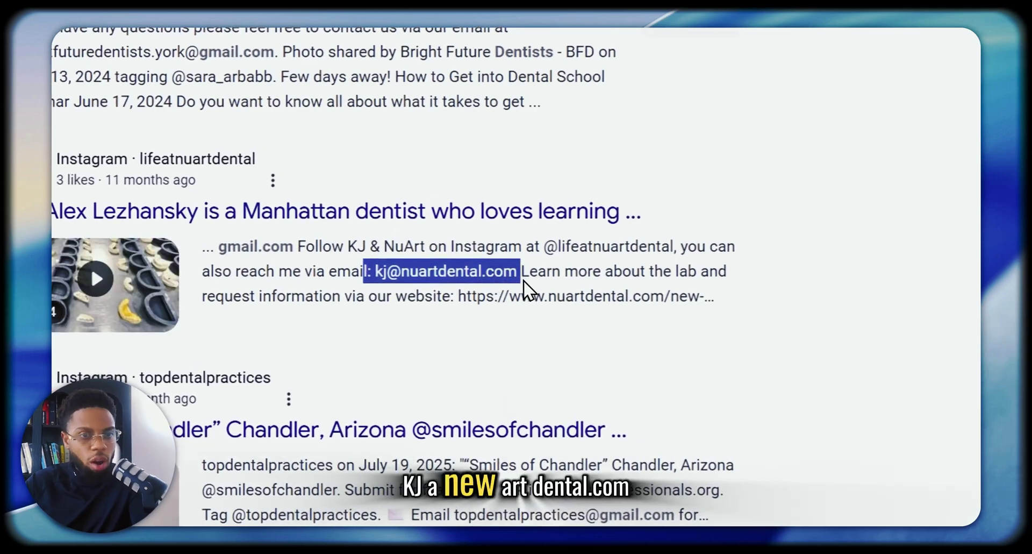
pyautogui.click(523, 280)
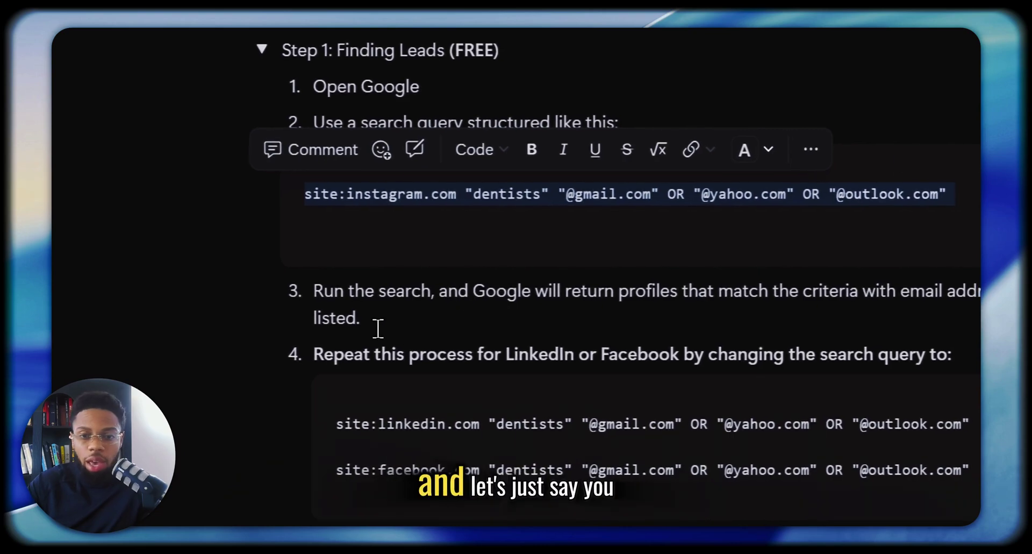
# Compare the LinkedIn and Facebook query variants with the Instagram query in the notes, highlighting the site name in each.
pyautogui.click(376, 328)
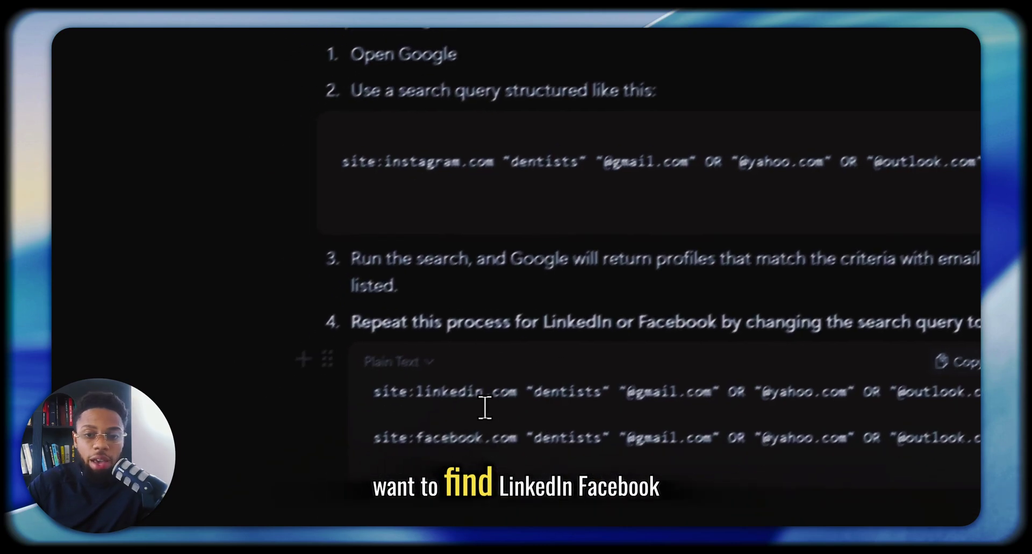
pyautogui.doubleClick(420, 480)
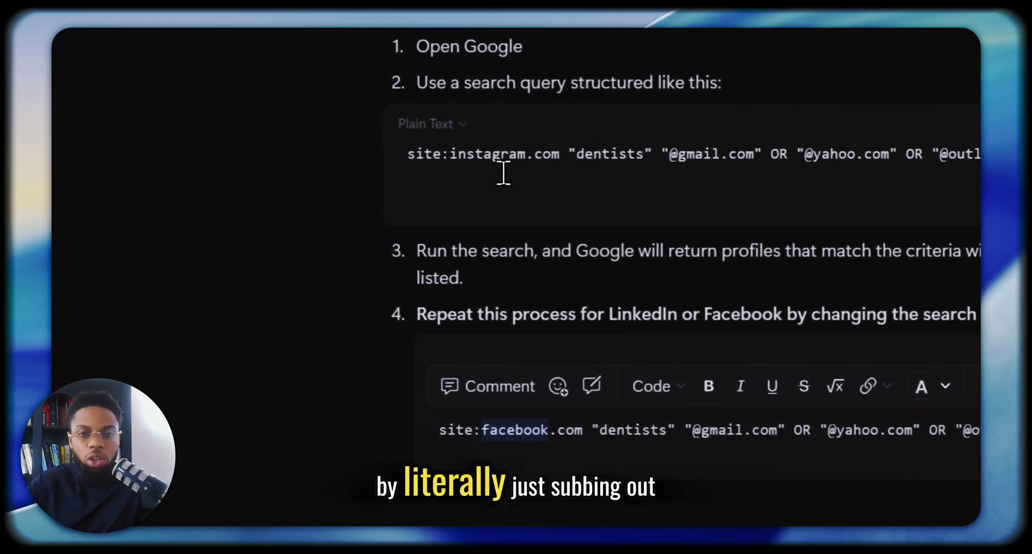
pyautogui.moveTo(438, 119); pyautogui.dragTo(515, 127)
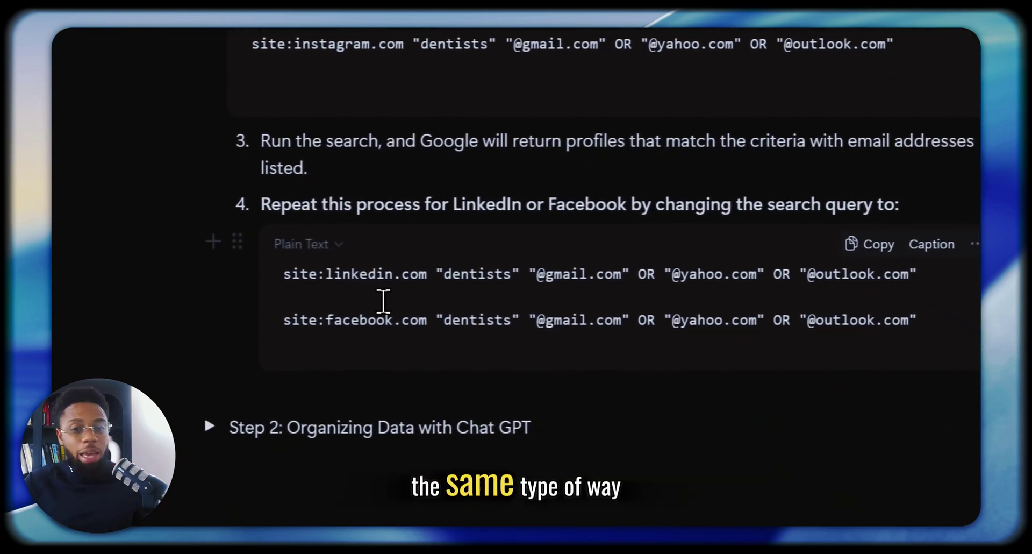
pyautogui.moveTo(380, 291); pyautogui.dragTo(396, 289)
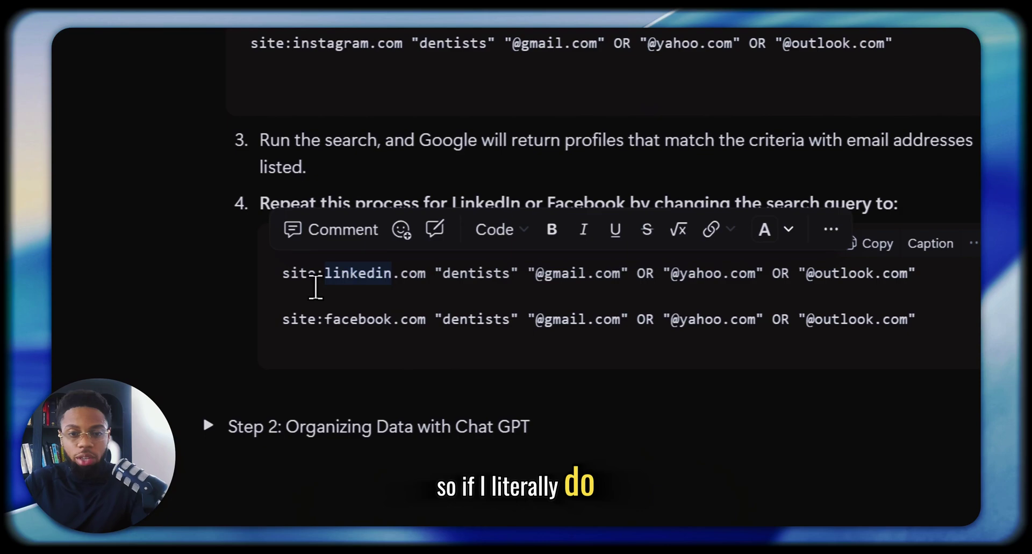
pyautogui.click(295, 283)
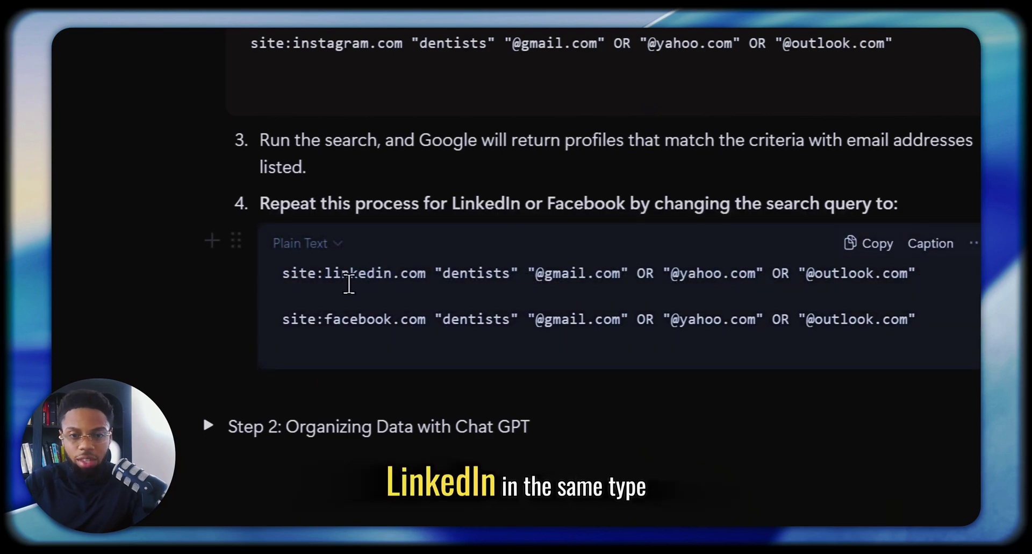
pyautogui.moveTo(531, 293); pyautogui.dragTo(910, 296)
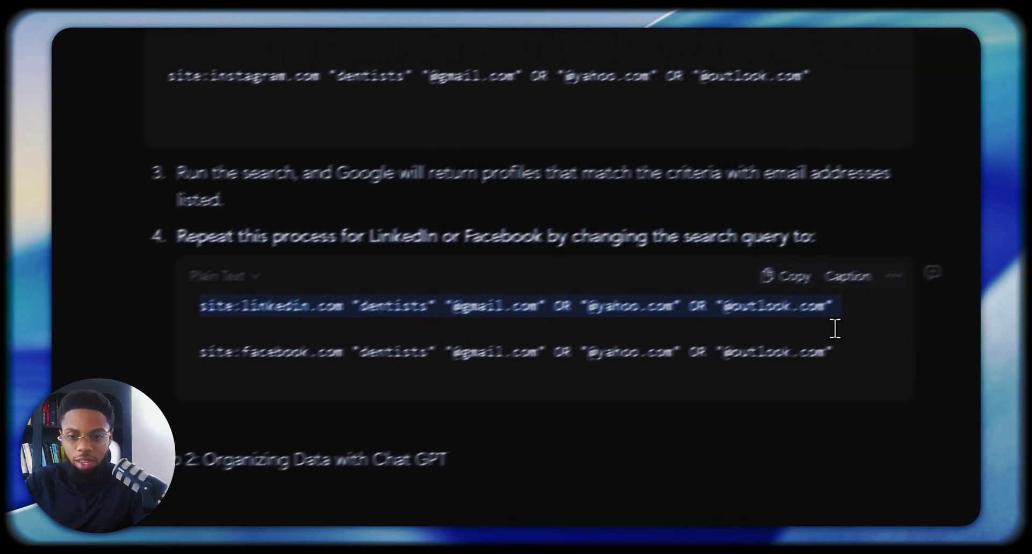
pyautogui.hotkey('ctrl', 'c')
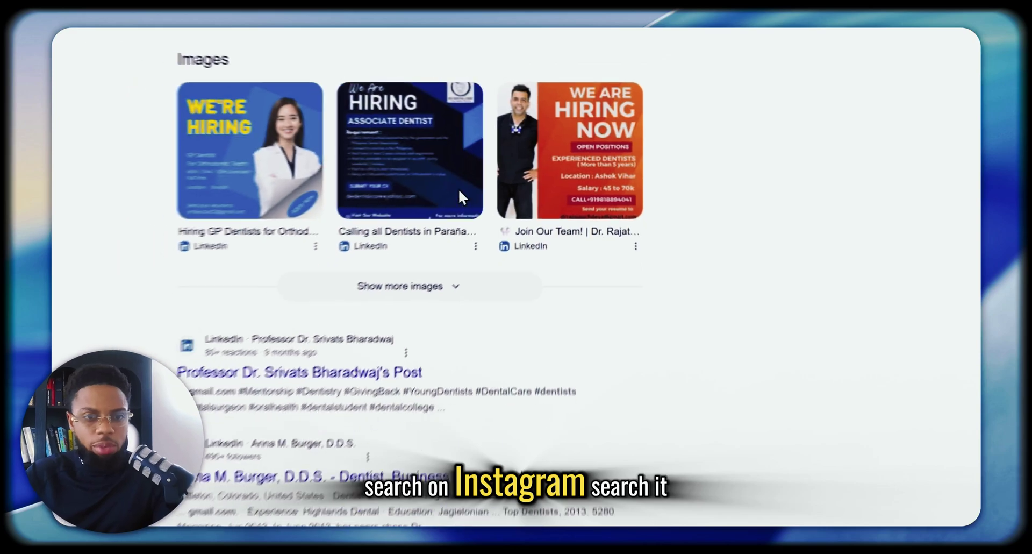
# Examine the LinkedIn dentist search results for contact details, highlighting the email address and phone number in the snippets.
pyautogui.scroll(-1, 439, 210)
pyautogui.scroll(1, 439, 211)
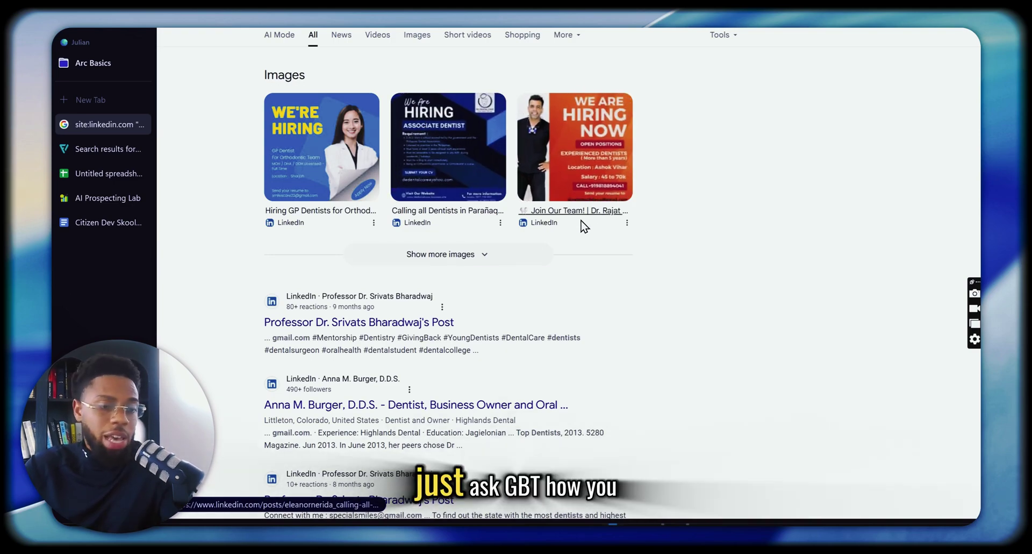
pyautogui.scroll(-5, 398, 189)
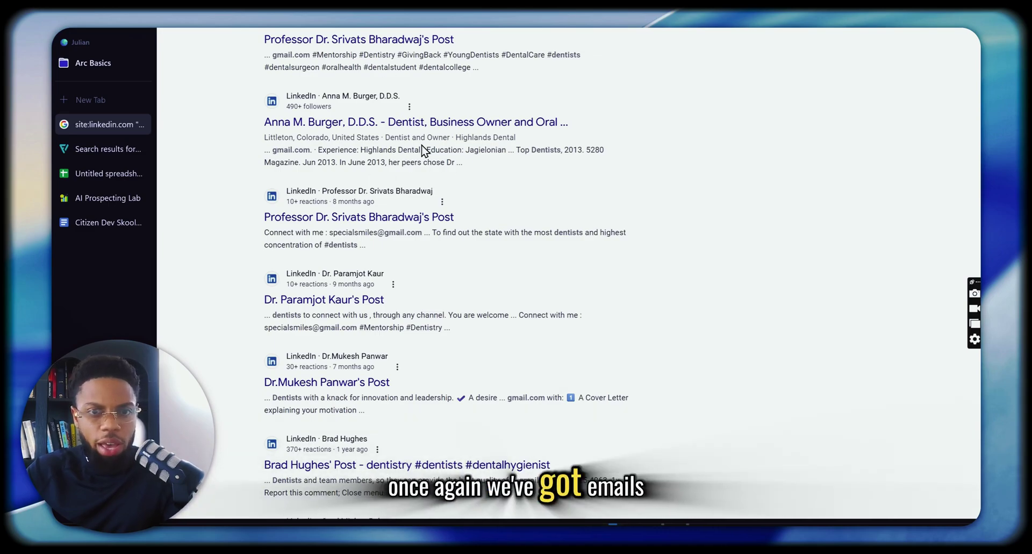
pyautogui.moveTo(329, 232); pyautogui.dragTo(416, 233)
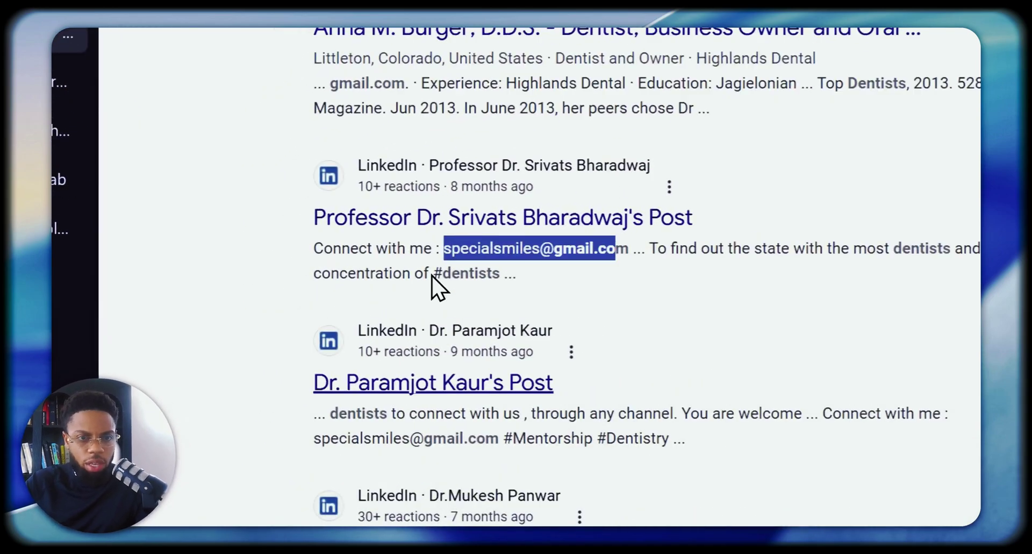
pyautogui.scroll(-2, 328, 247)
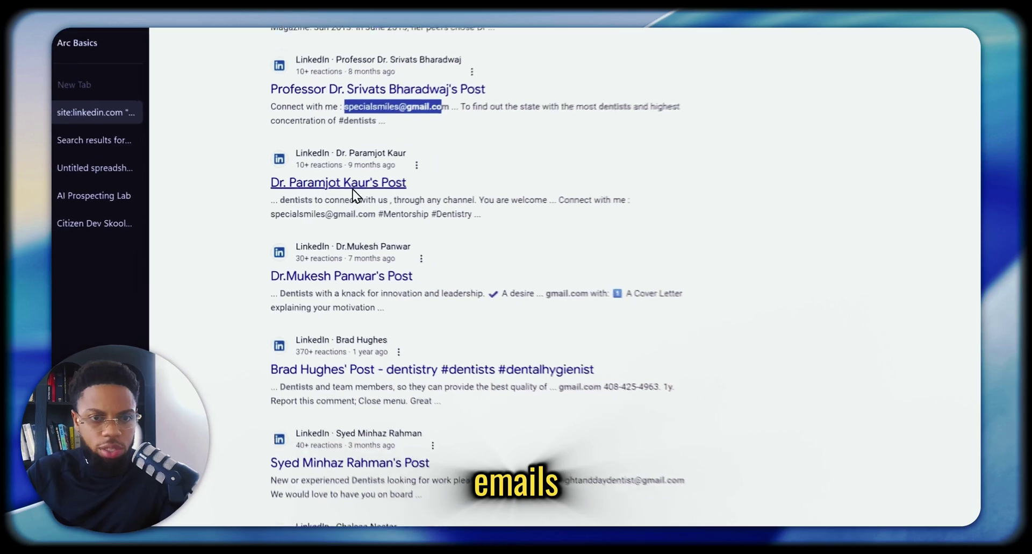
pyautogui.scroll(-2, 353, 190)
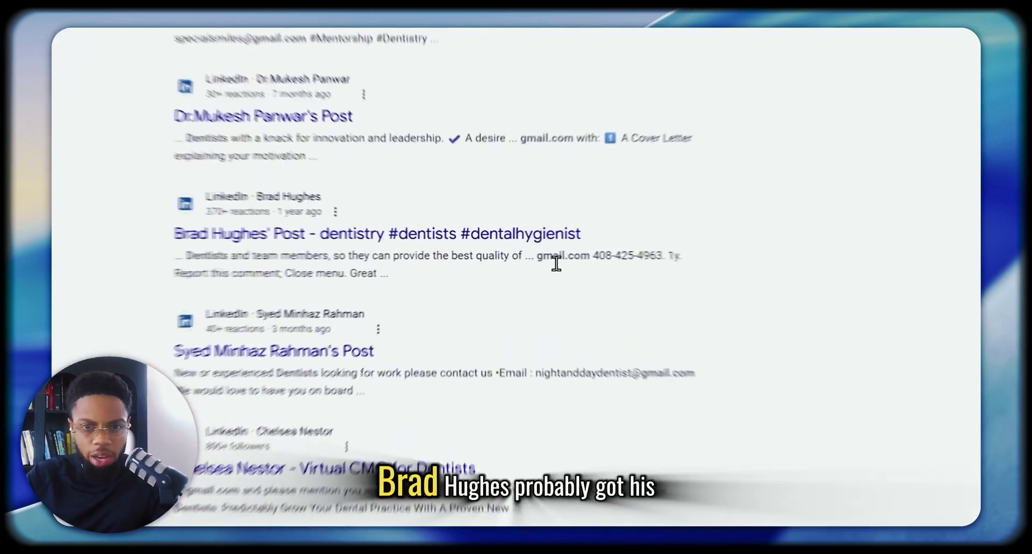
pyautogui.moveTo(557, 257); pyautogui.dragTo(665, 264)
pyautogui.scroll(-6, 277, 279)
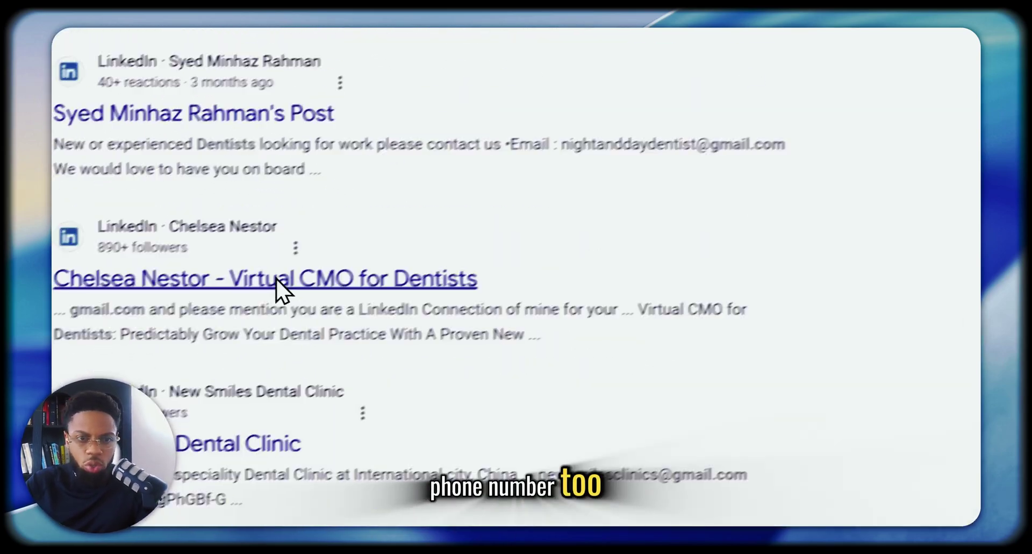
pyautogui.moveTo(477, 278); pyautogui.dragTo(731, 281)
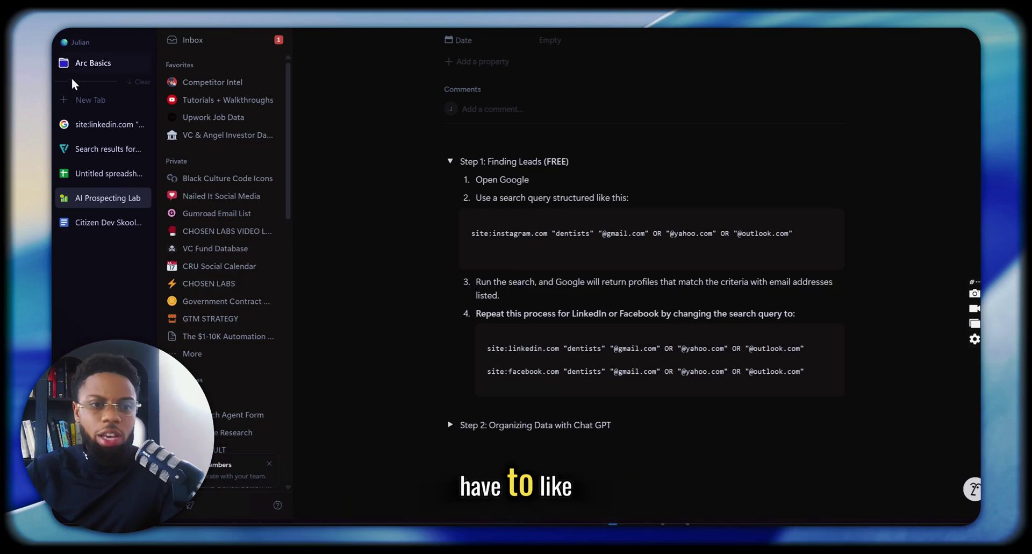
pyautogui.click(102, 125)
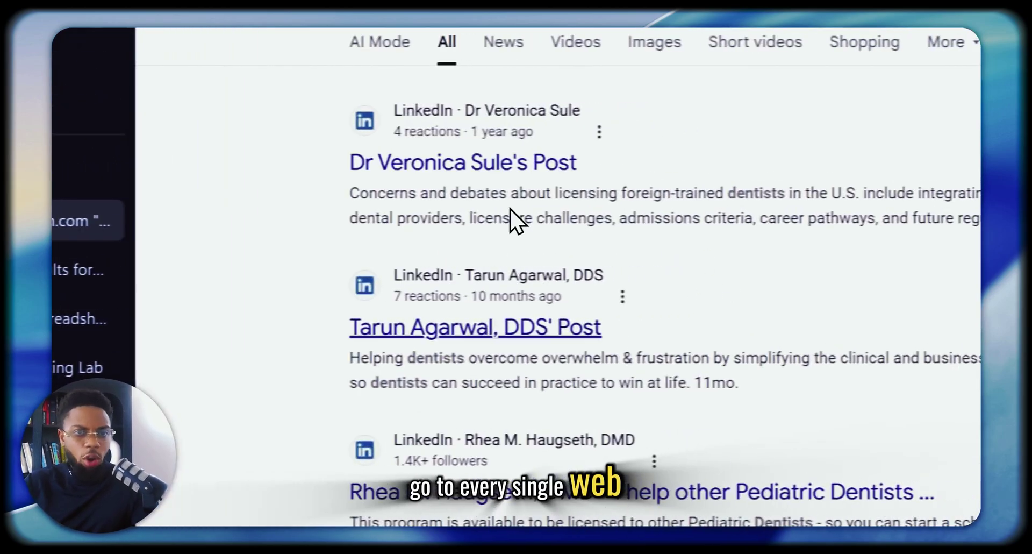
pyautogui.scroll(-10, 562, 265)
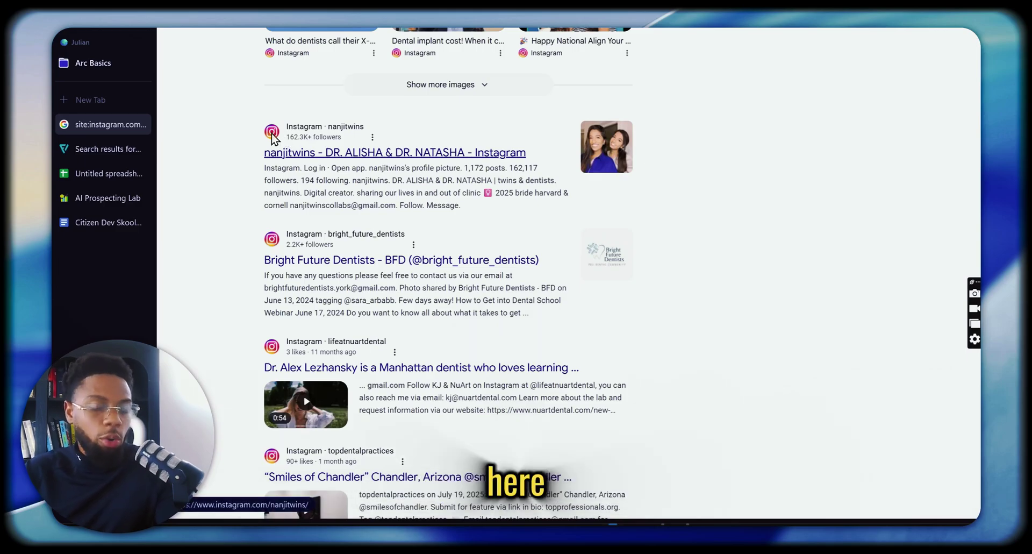
# Select the Instagram search results from the first profile listing through the last result on the page.
pyautogui.moveTo(249, 129); pyautogui.dragTo(345, 205)
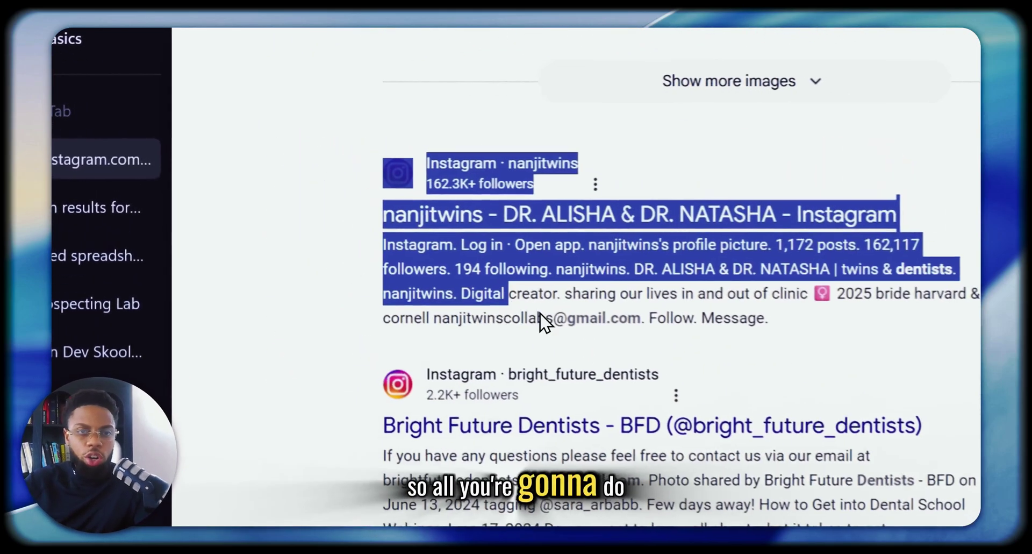
pyautogui.moveTo(539, 312); pyautogui.dragTo(692, 365)
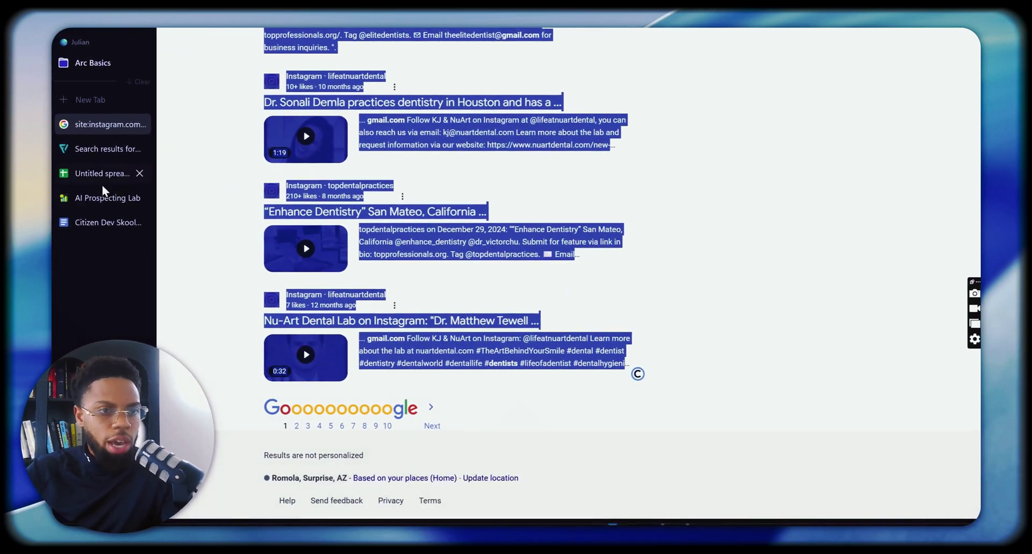
# Switch to the Format dentist data chat in ChatGPT and highlight the instruction to format the data into a table.
pyautogui.click(137, 28)
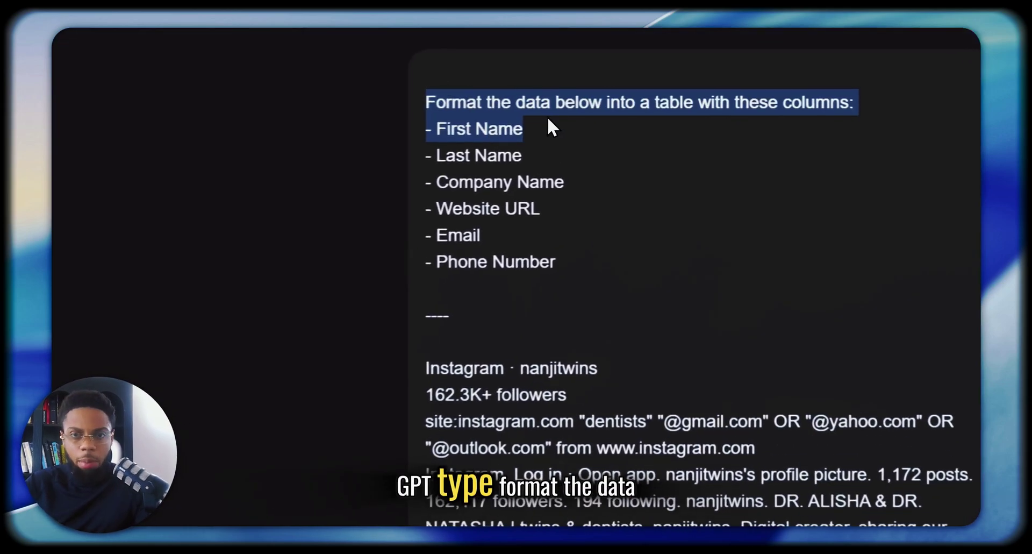
pyautogui.moveTo(547, 116); pyautogui.dragTo(780, 70)
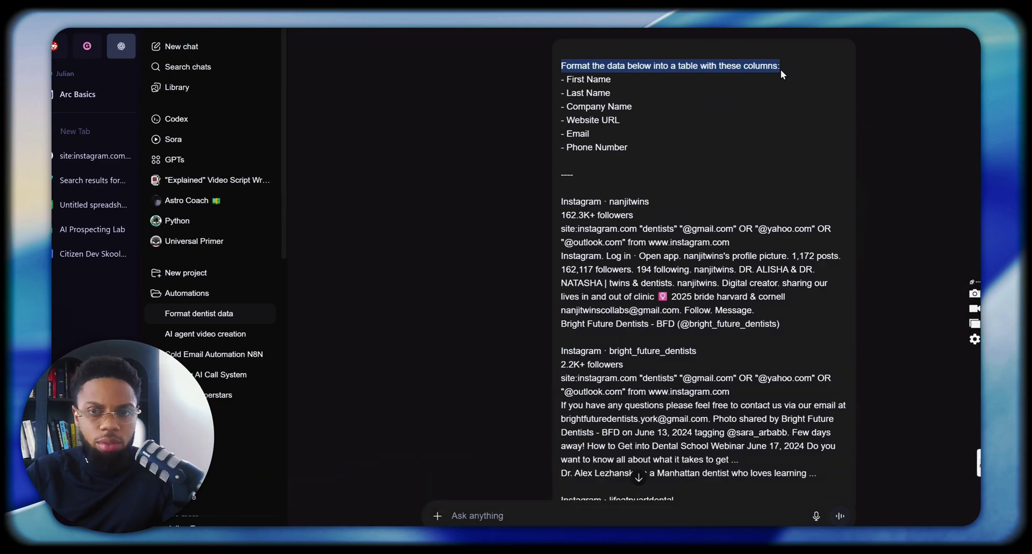
pyautogui.click(582, 80)
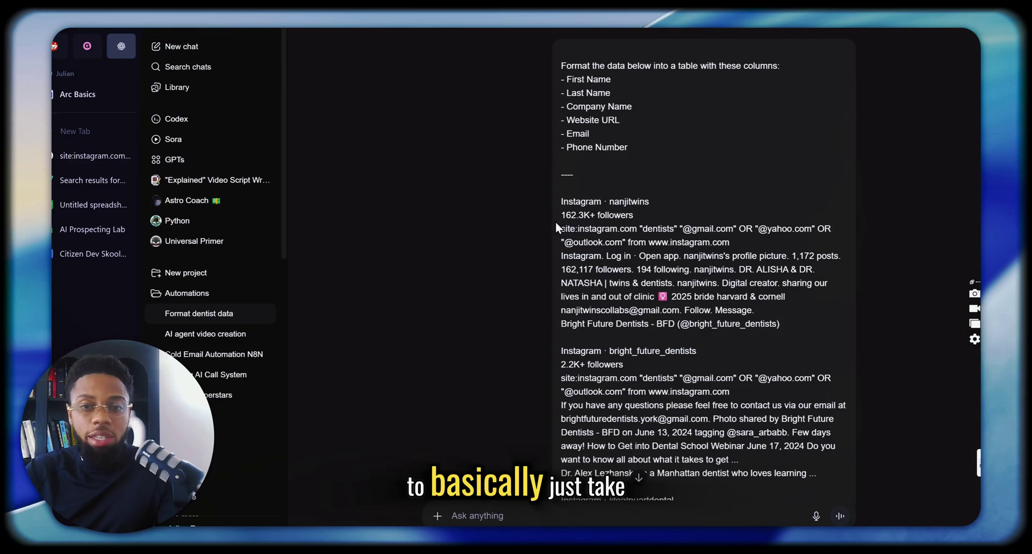
# Examine the Instagram results pasted beneath the column list in the prompt, highlighting the copied text.
pyautogui.scroll(-2, 559, 215)
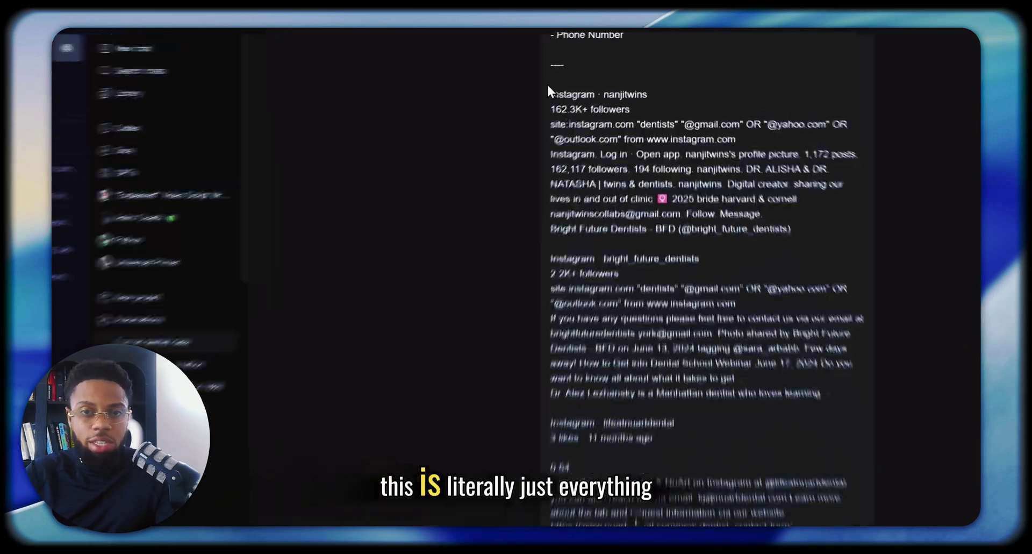
pyautogui.moveTo(549, 91); pyautogui.dragTo(559, 468)
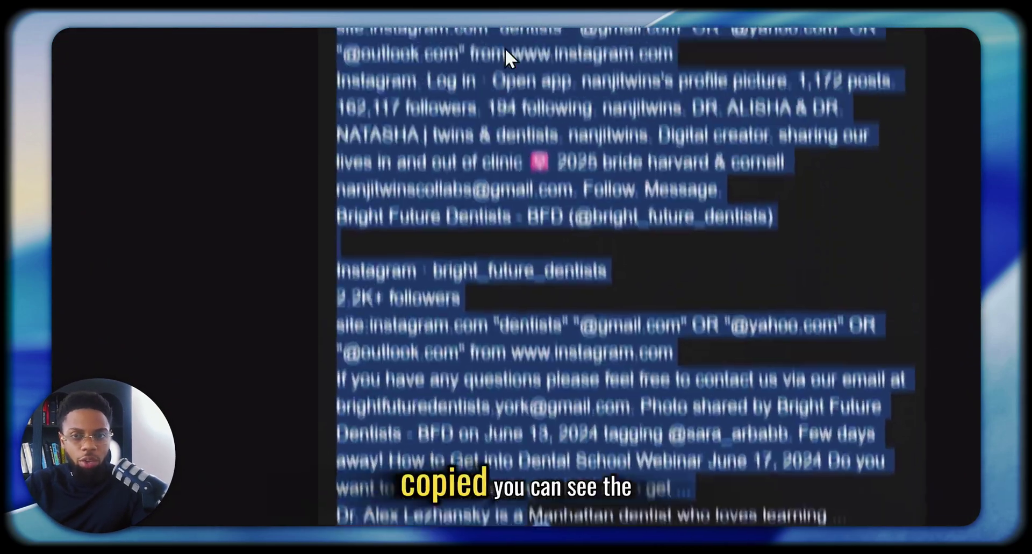
pyautogui.click(618, 129)
pyautogui.moveTo(640, 146); pyautogui.dragTo(741, 160)
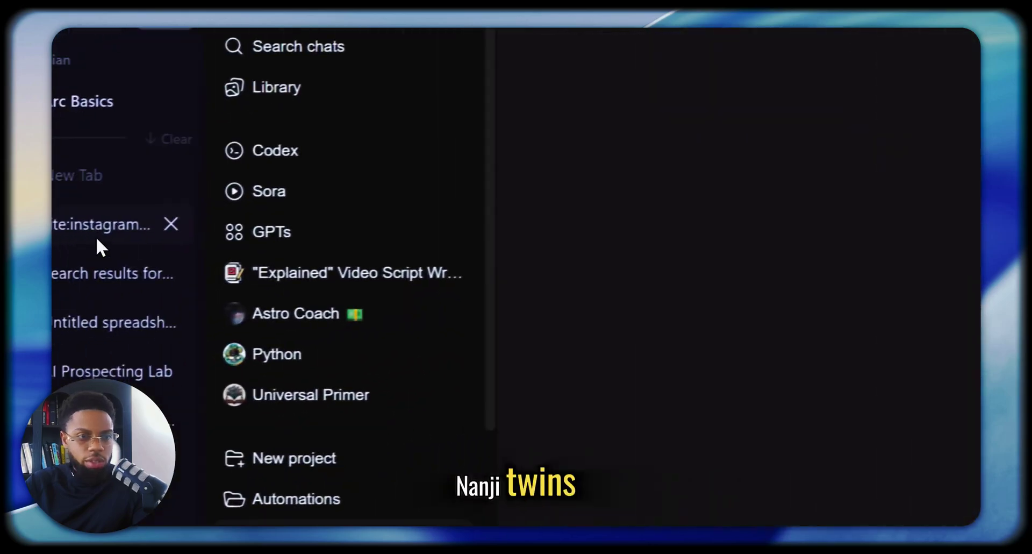
# Compare the pasted text with the original Instagram results on Google, highlighting the first result's title.
pyautogui.click(96, 229)
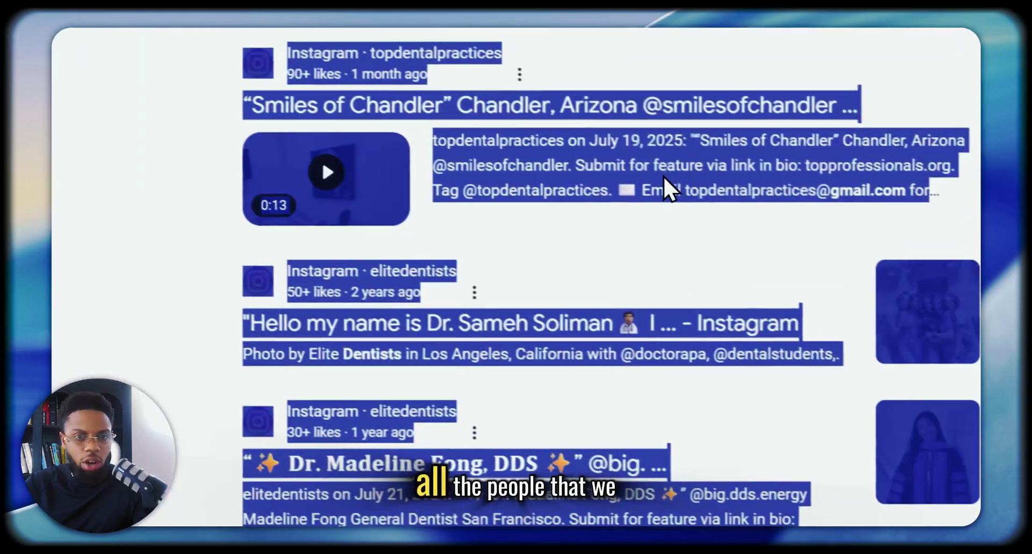
pyautogui.scroll(10, 663, 175)
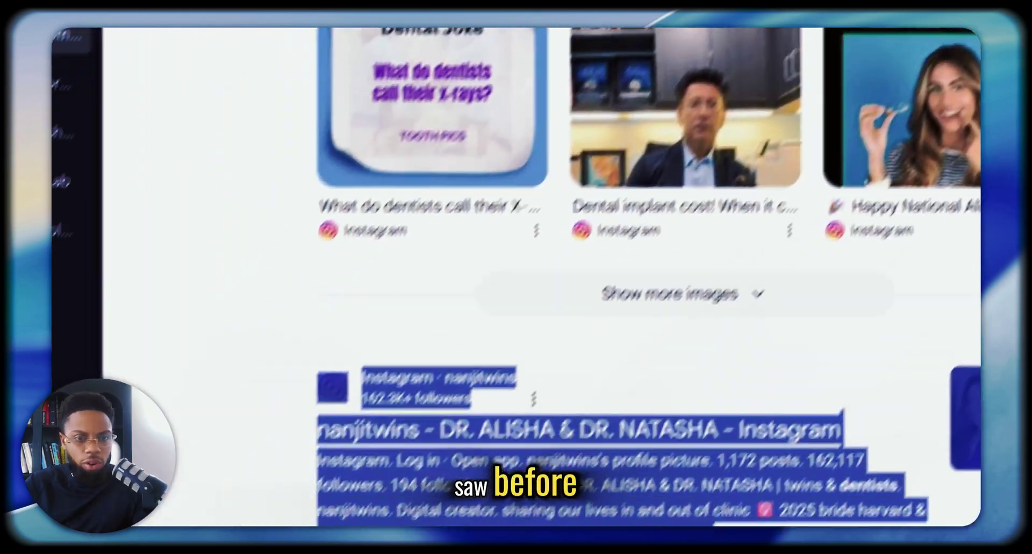
pyautogui.click(429, 344)
pyautogui.scroll(-2, 460, 346)
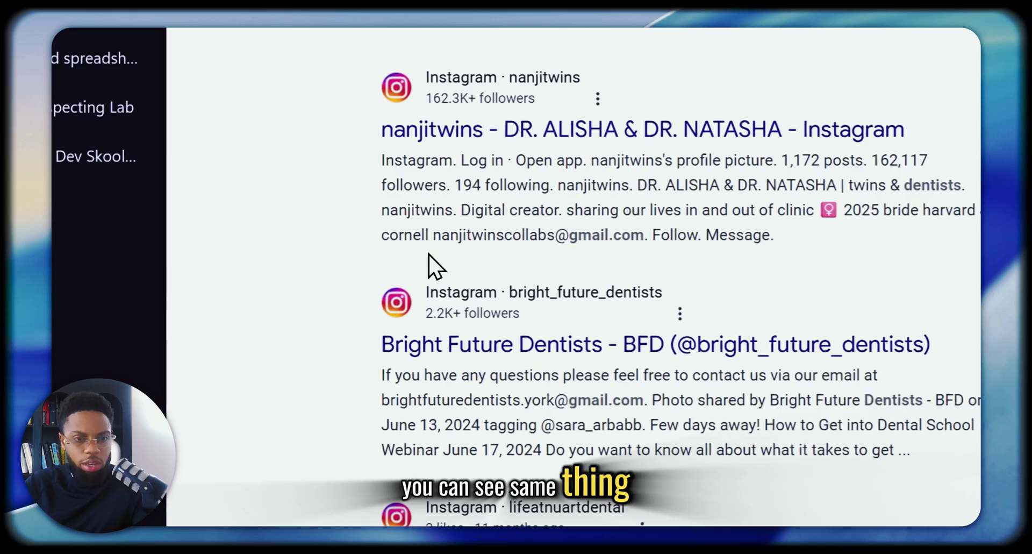
pyautogui.moveTo(899, 137); pyautogui.dragTo(491, 138)
# Return to the ChatGPT chat and review the formatted table of dentist leads below the pasted results.
pyautogui.click(195, 57)
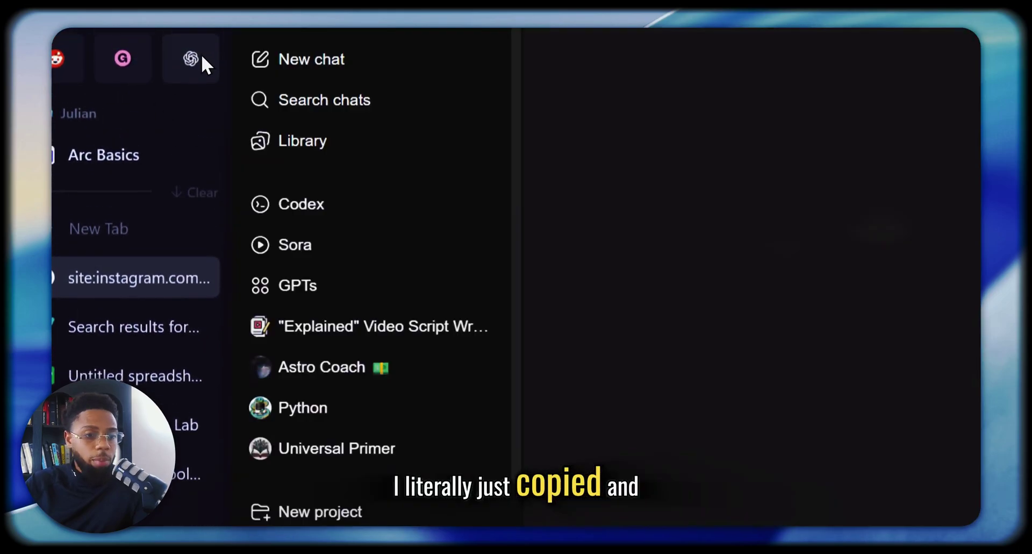
pyautogui.scroll(-15, 580, 217)
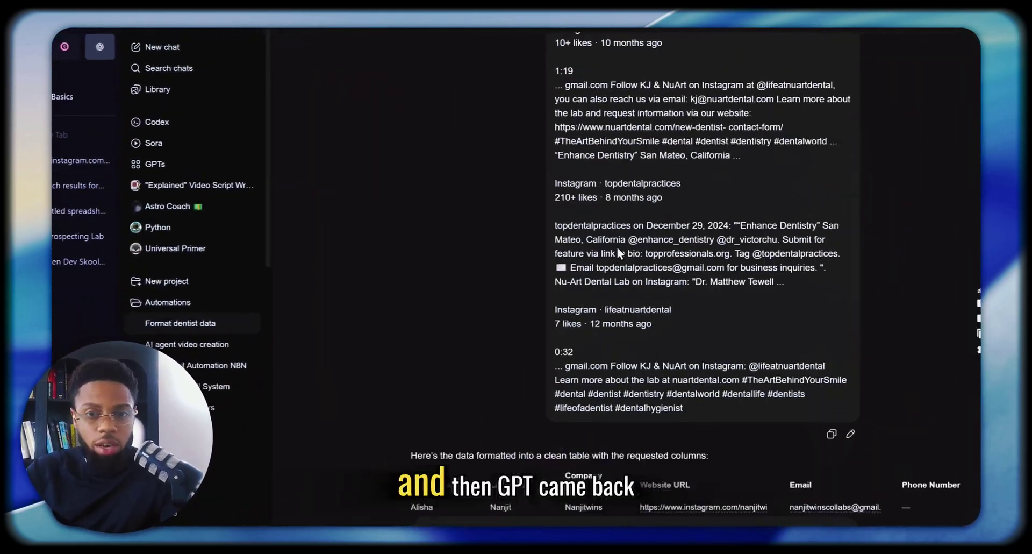
pyautogui.scroll(-1, 614, 234)
pyautogui.scroll(2, 485, 118)
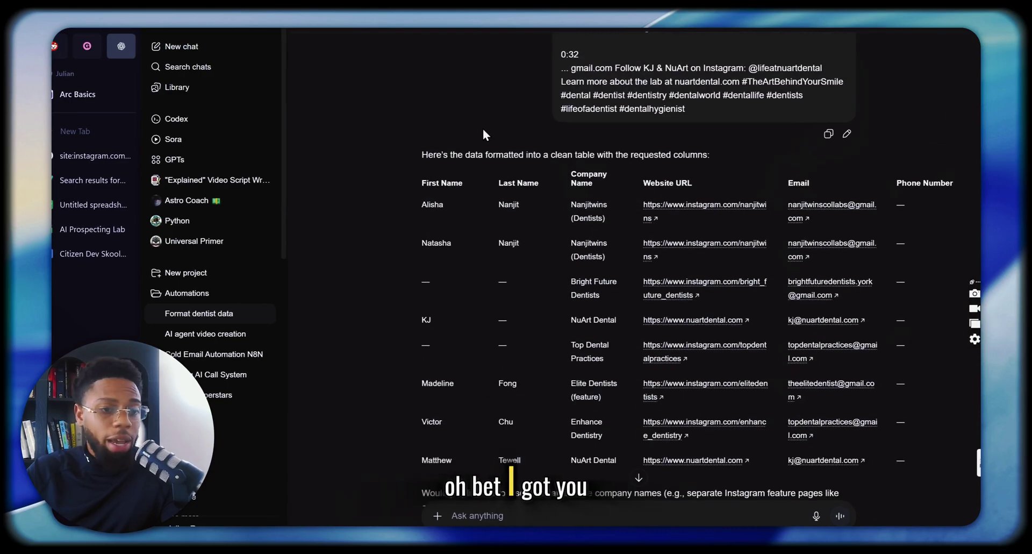
pyautogui.scroll(-1, 489, 161)
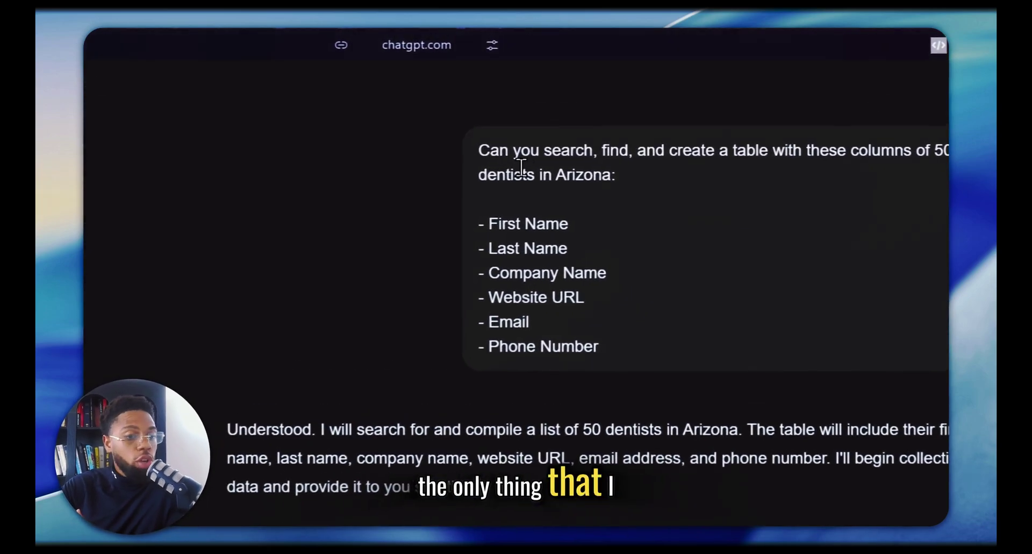
# Examine the agent prompt that requests a table of 50 dentists in Arizona, highlighting its opening sentence.
pyautogui.moveTo(565, 91); pyautogui.dragTo(658, 100)
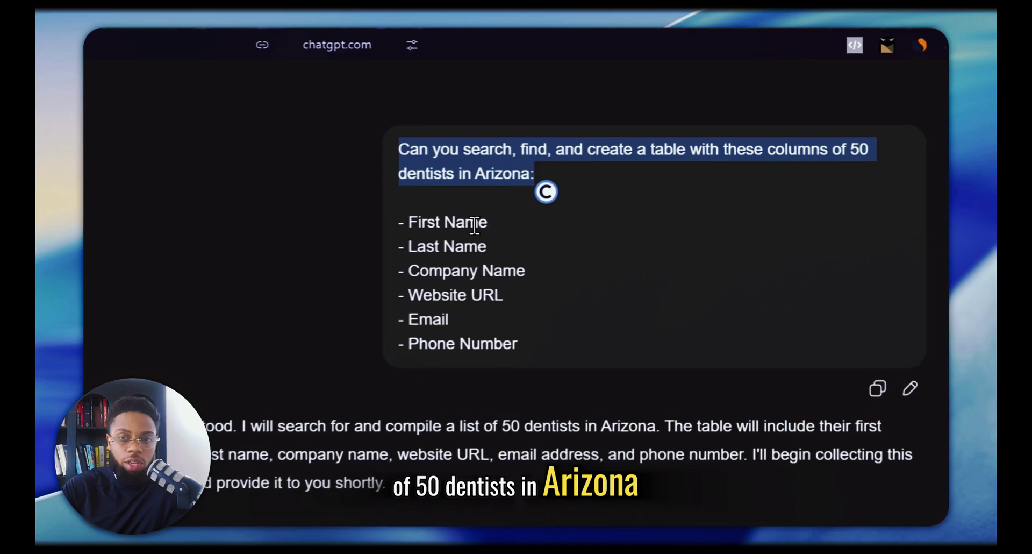
pyautogui.click(604, 130)
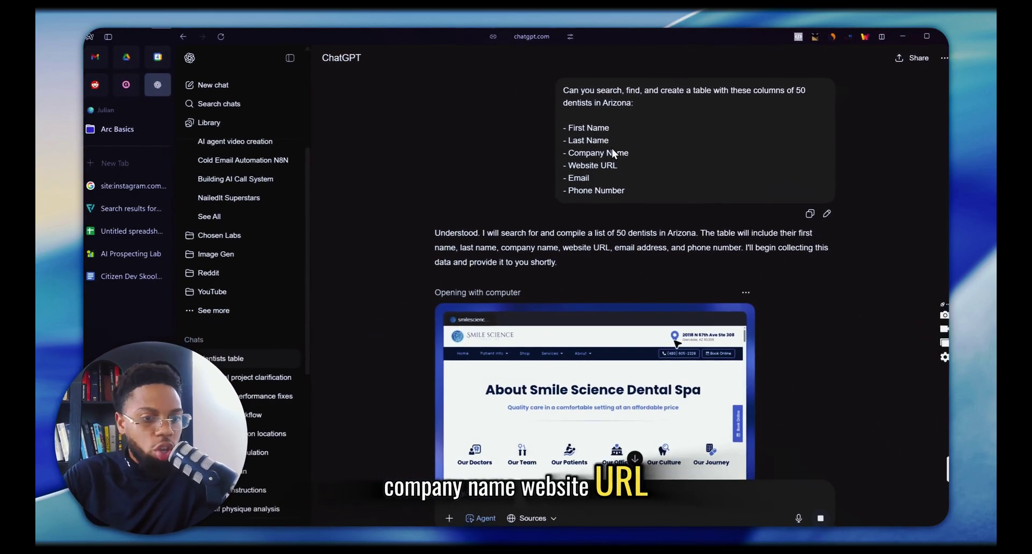
pyautogui.scroll(-2, 613, 148)
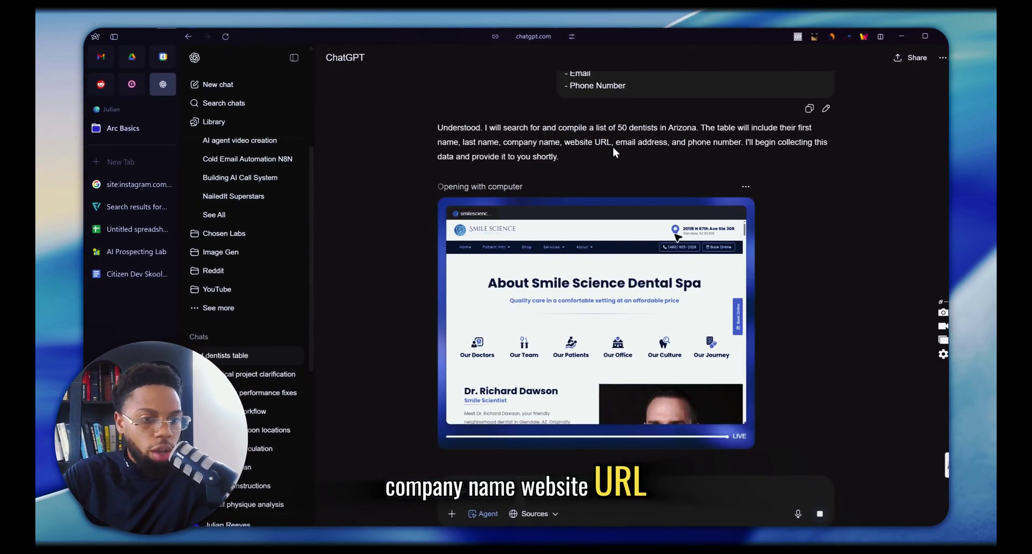
pyautogui.scroll(2, 608, 135)
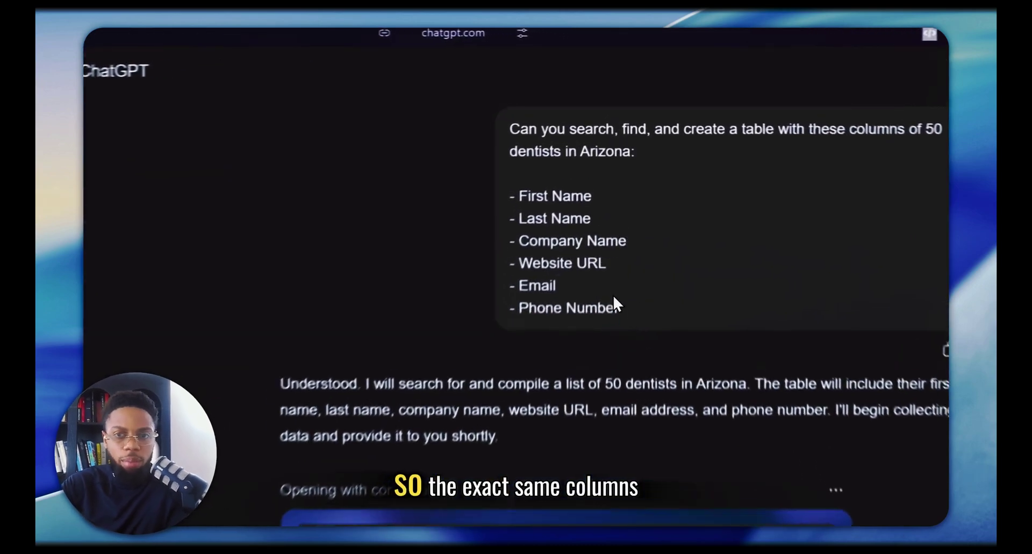
# Highlight the prompt's column list from First Name to Phone Number.
pyautogui.moveTo(626, 188); pyautogui.dragTo(562, 126)
pyautogui.hotkey('ctrl', 'c')
pyautogui.scroll(-2, 597, 284)
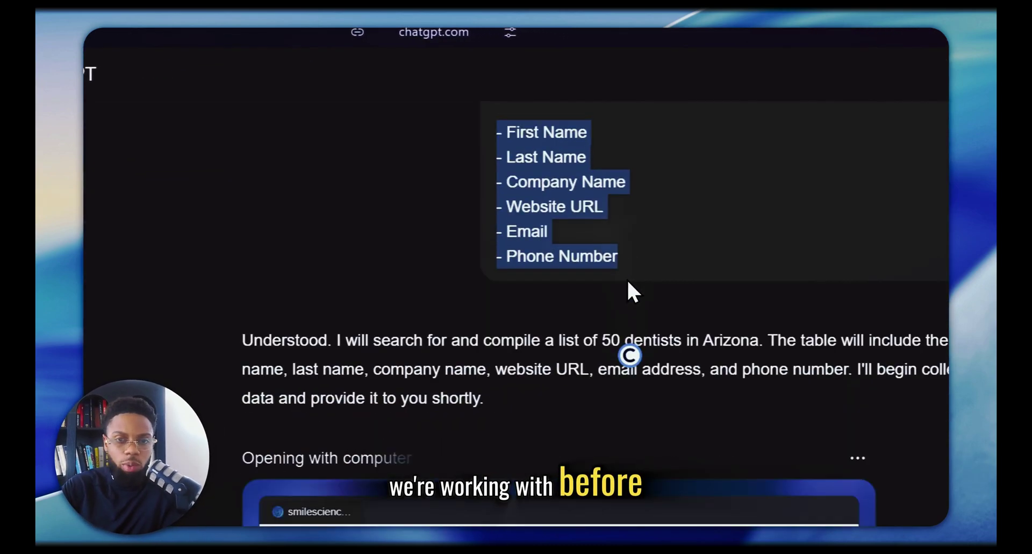
pyautogui.click(385, 290)
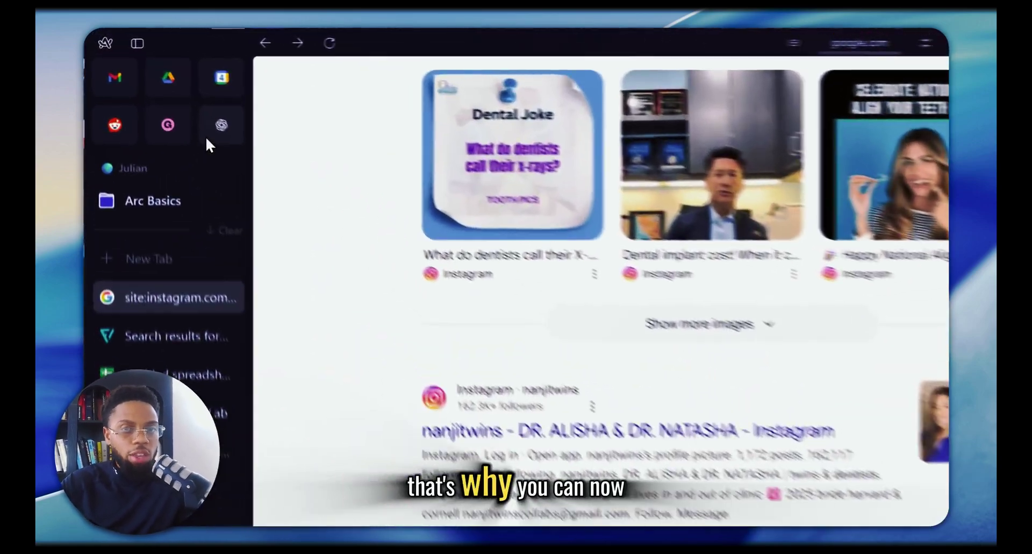
# Return to the Arizona dentists chat in ChatGPT and check the agent's working time, highlighting that line.
pyautogui.click(163, 84)
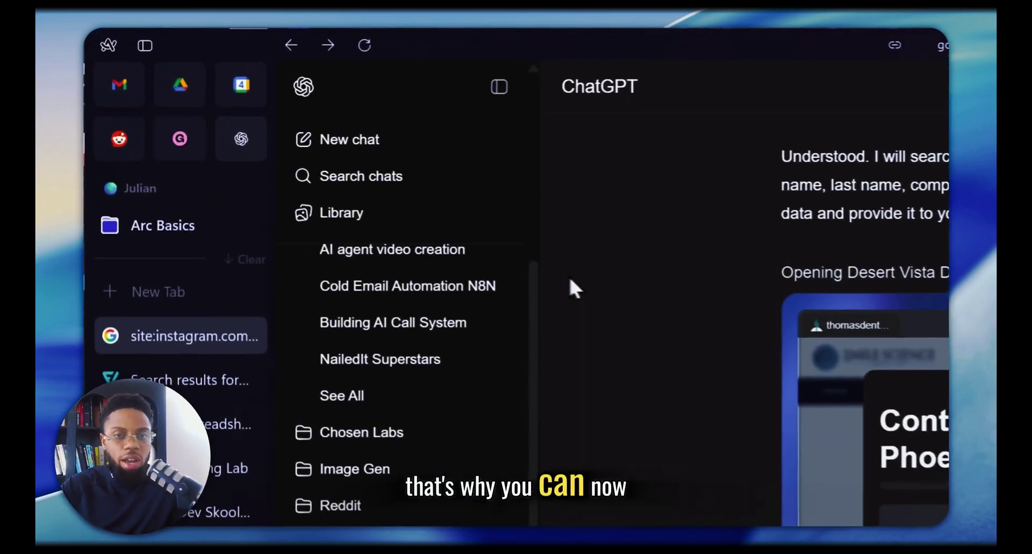
pyautogui.scroll(1, 796, 242)
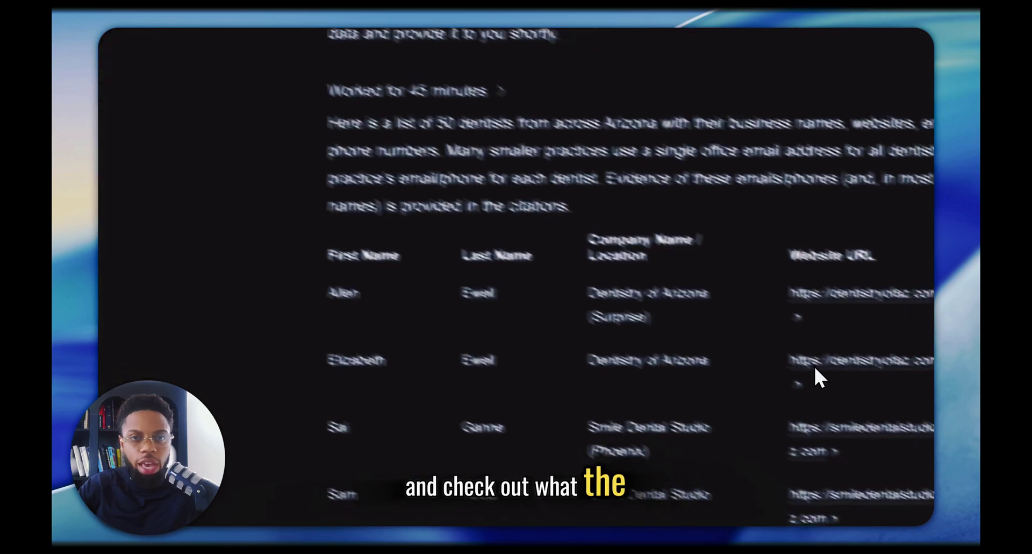
pyautogui.scroll(3, 814, 364)
pyautogui.moveTo(337, 398); pyautogui.dragTo(515, 411)
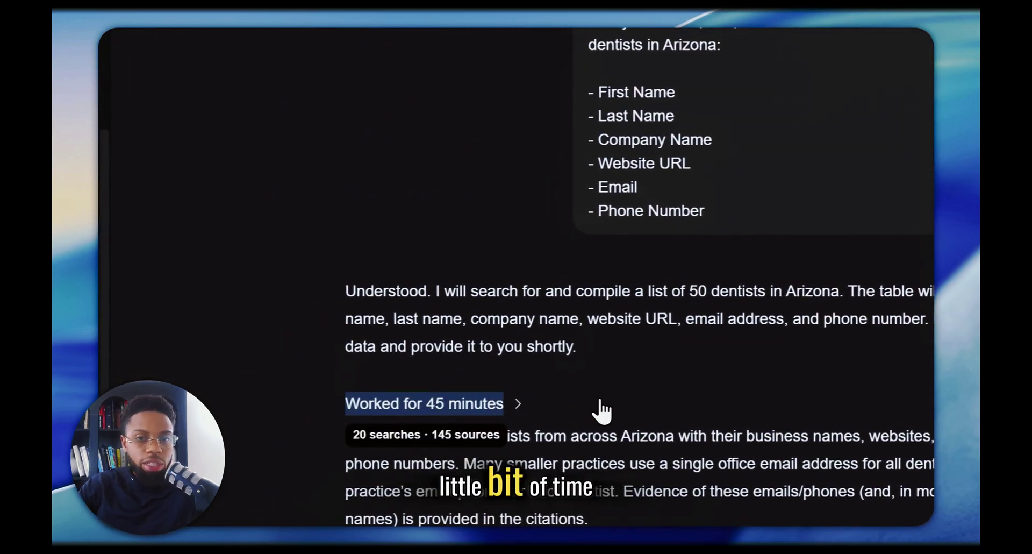
pyautogui.click(714, 309)
# Review the agent's list of 50 Arizona dentists, highlighting the introductory text and checking the table rows down to the end.
pyautogui.scroll(-6, 652, 300)
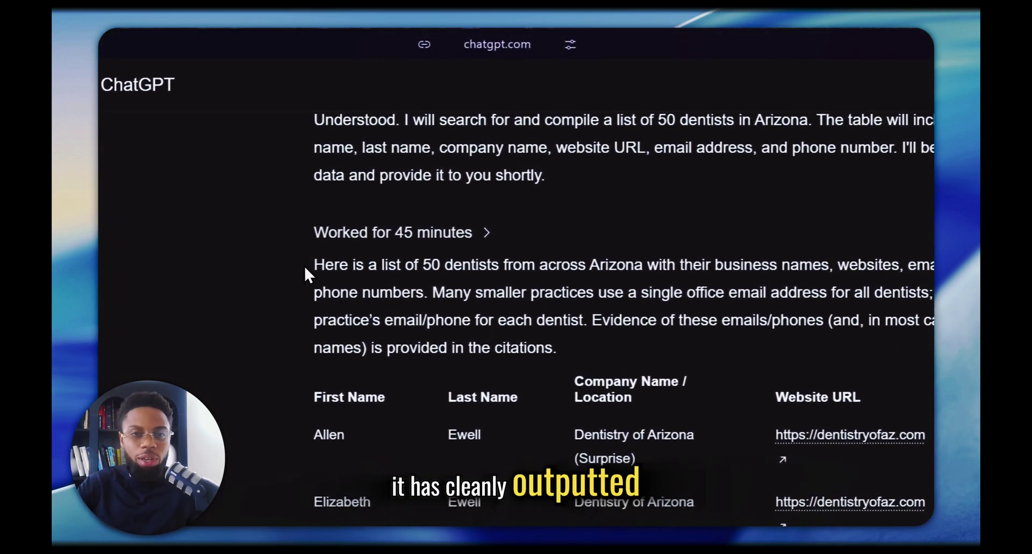
pyautogui.moveTo(308, 248); pyautogui.dragTo(458, 252)
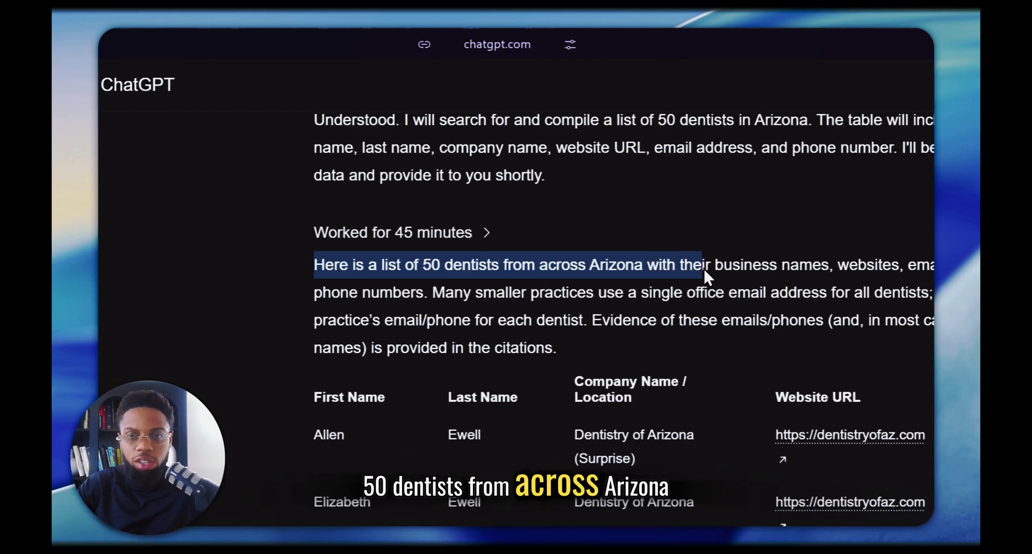
pyautogui.moveTo(705, 268); pyautogui.dragTo(689, 284)
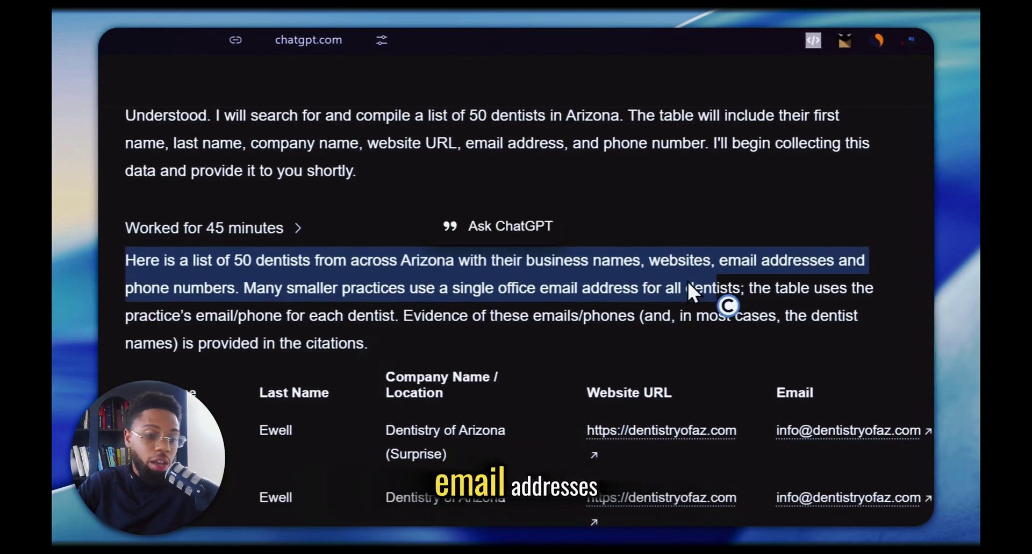
pyautogui.scroll(-20, 543, 262)
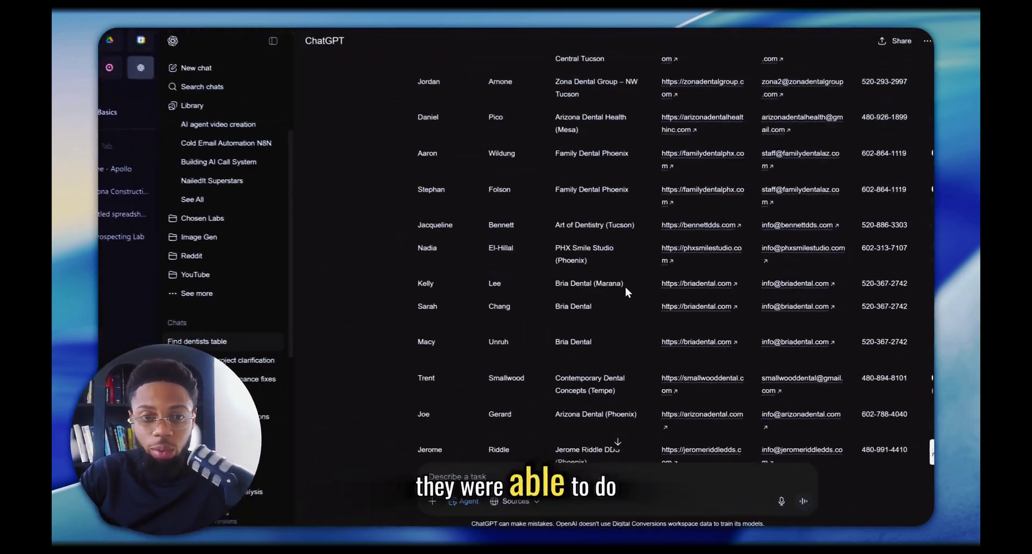
pyautogui.scroll(-15, 628, 290)
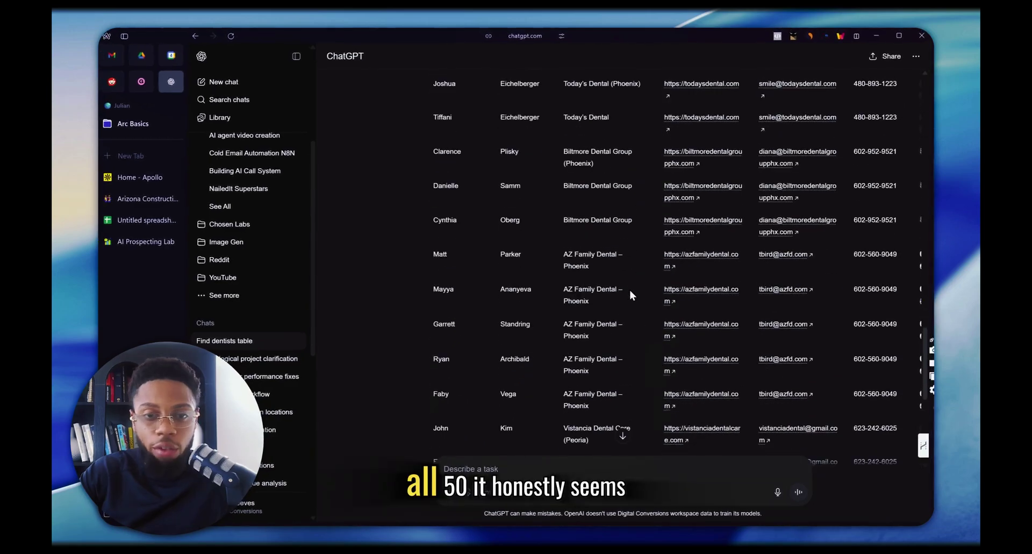
pyautogui.scroll(-3, 631, 293)
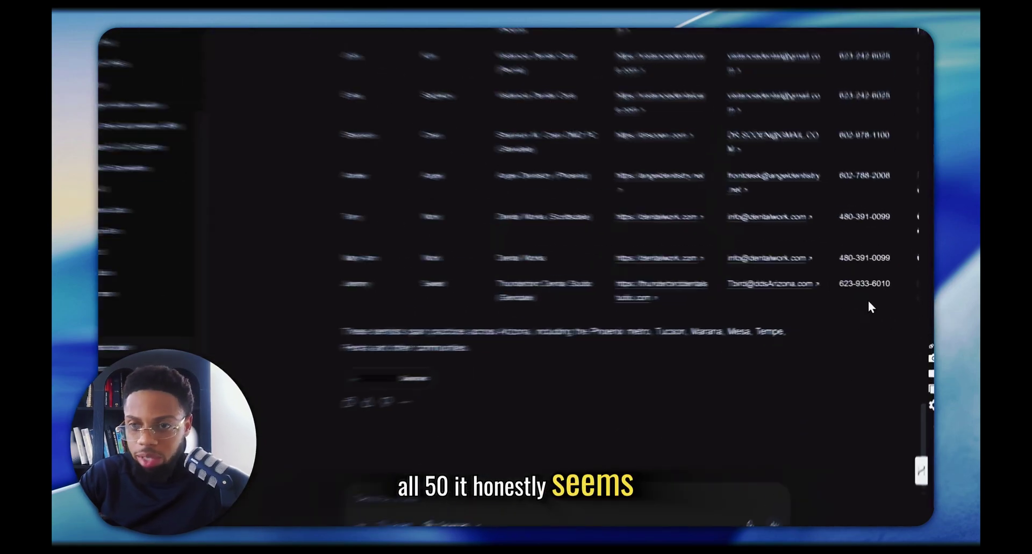
# Copy the table of Arizona dentists from the ChatGPT answer and paste it into the untitled Google Sheets spreadsheet.
pyautogui.moveTo(868, 301); pyautogui.dragTo(407, 108)
pyautogui.scroll(20, 472, 403)
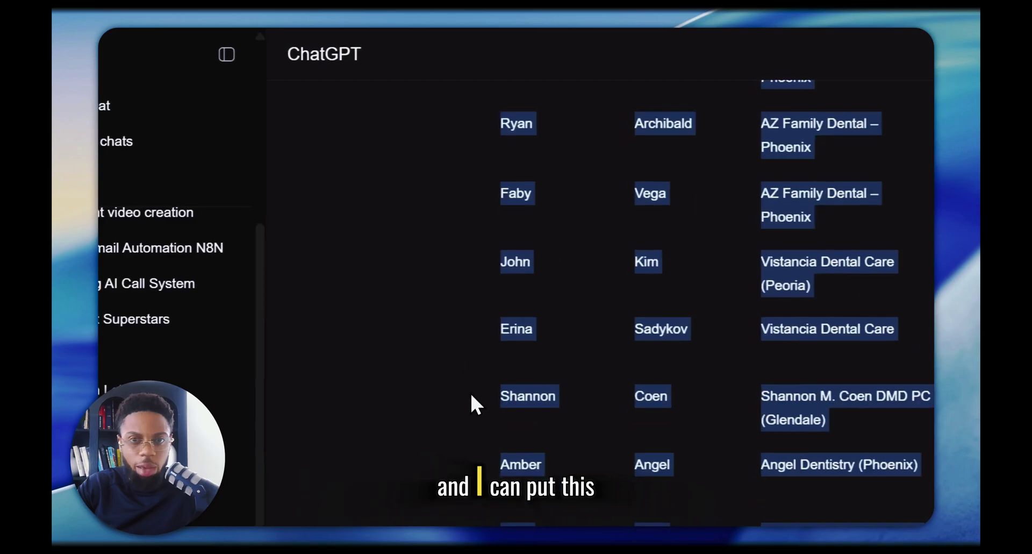
pyautogui.scroll(15, 409, 301)
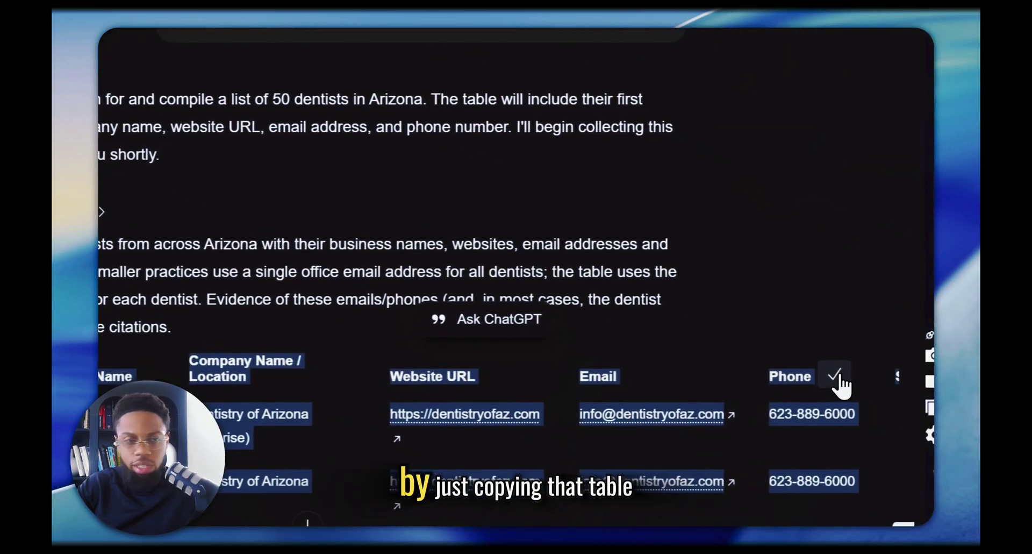
pyautogui.click(121, 305)
pyautogui.hotkey('ctrl', 'v')
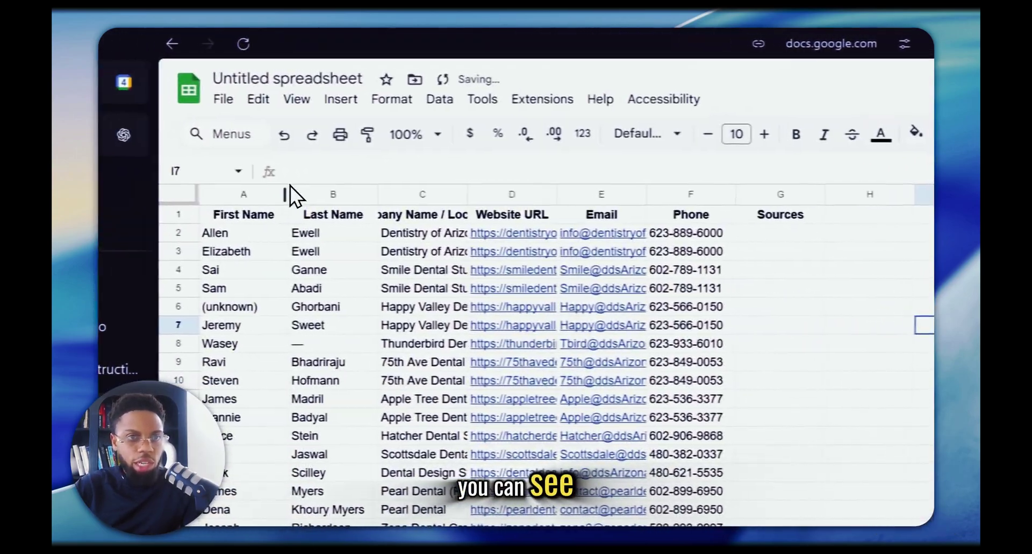
# Narrow the First Name and Last Name columns and fit the Company Name / Location column to its contents.
pyautogui.moveTo(307, 191); pyautogui.dragTo(288, 191)
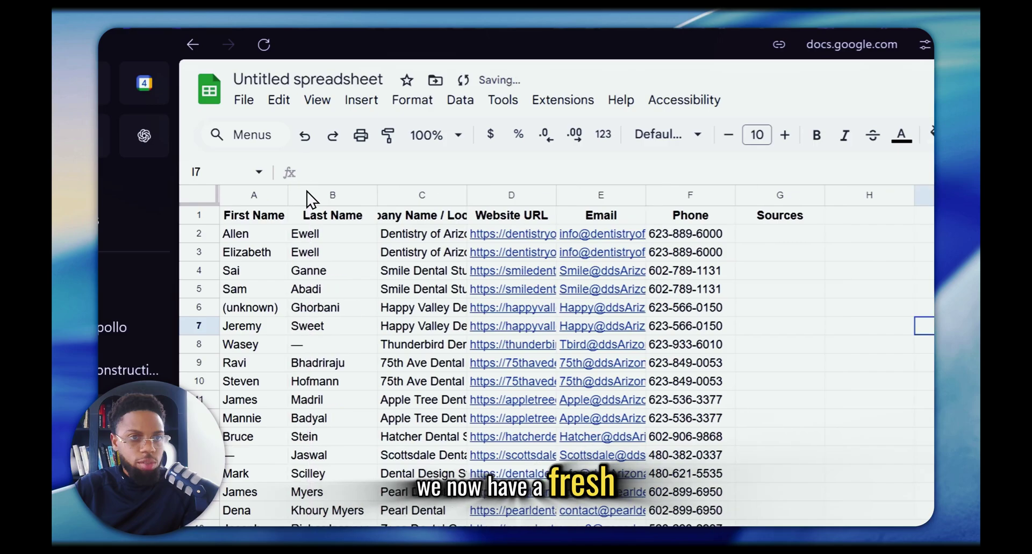
pyautogui.moveTo(376, 189); pyautogui.dragTo(368, 189)
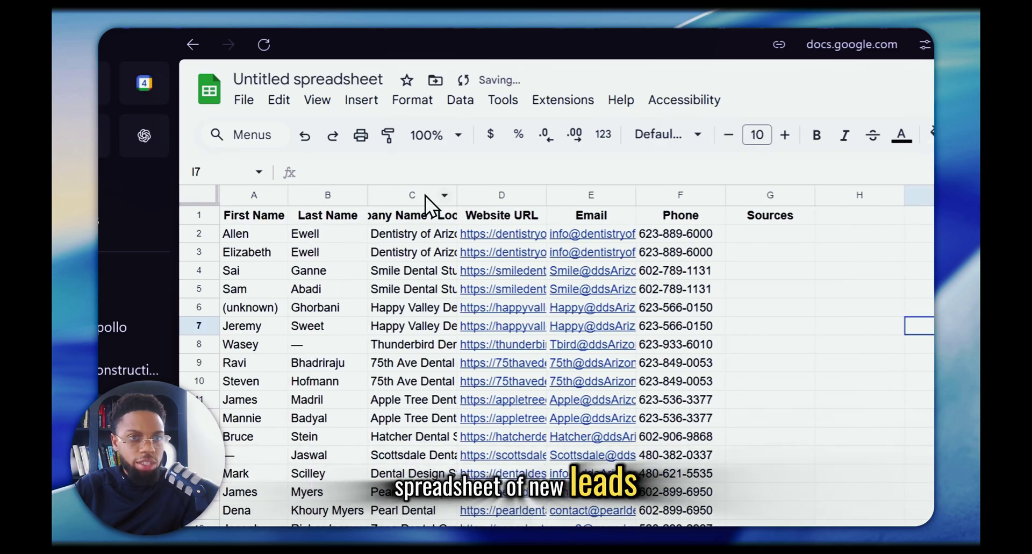
pyautogui.doubleClick(452, 193)
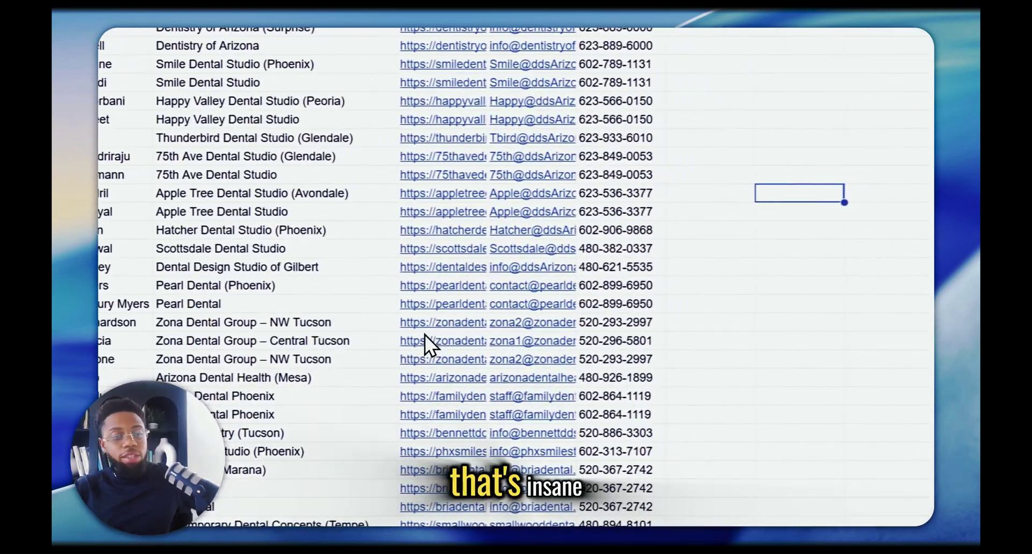
# Review the pasted dentist leads from the first row to the last, checking the name, website, email and phone columns.
pyautogui.moveTo(388, 478)
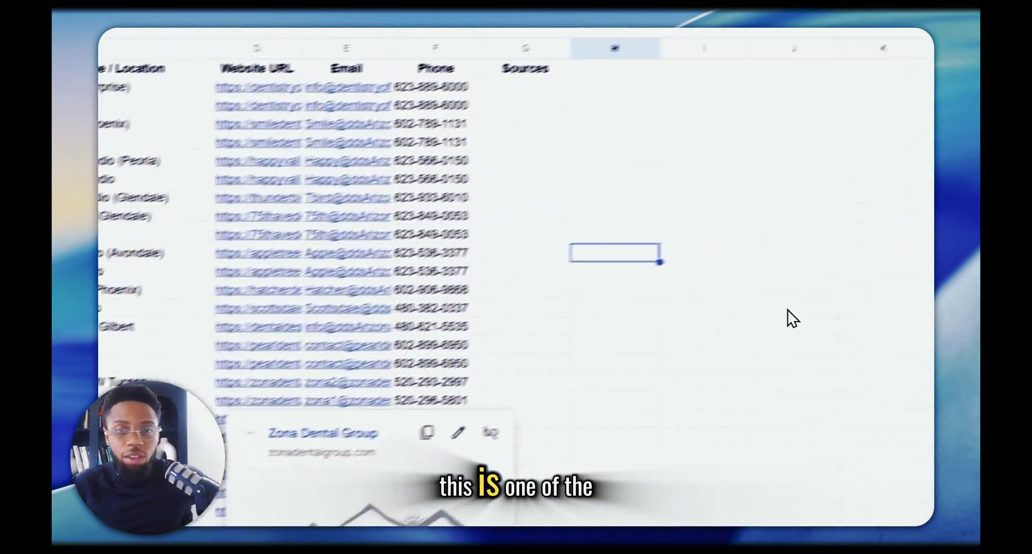
pyautogui.click(729, 351)
pyautogui.moveTo(329, 128)
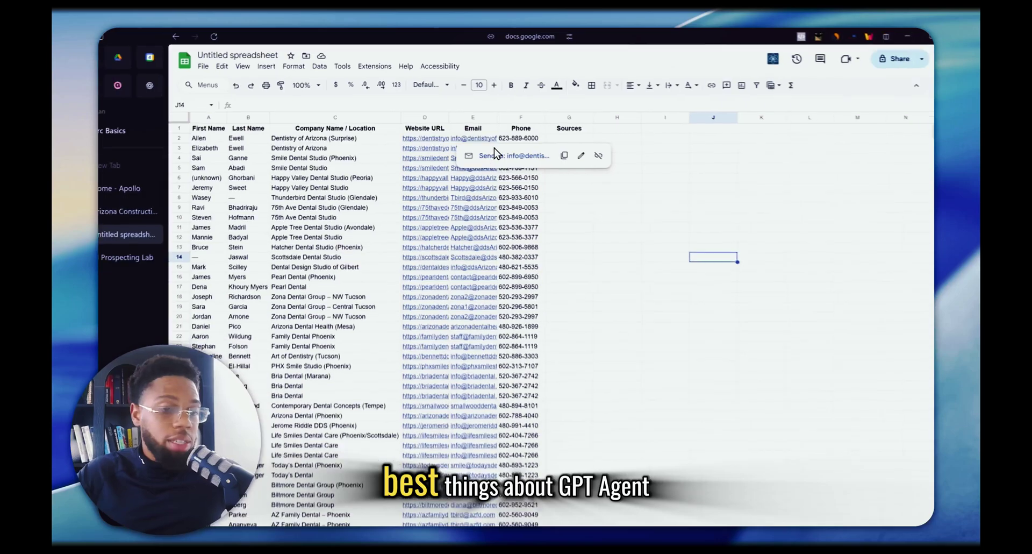
pyautogui.scroll(-4, 618, 180)
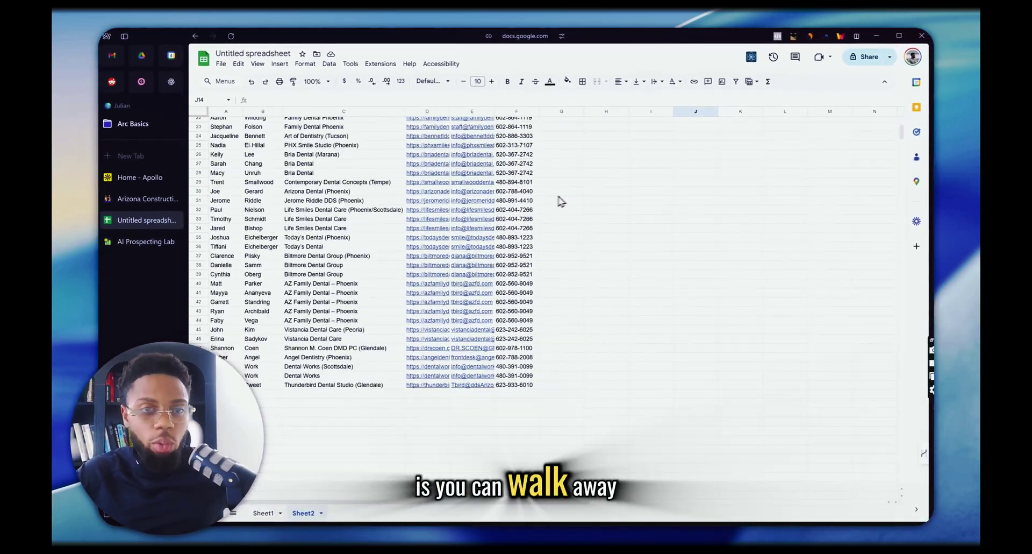
pyautogui.scroll(4, 362, 250)
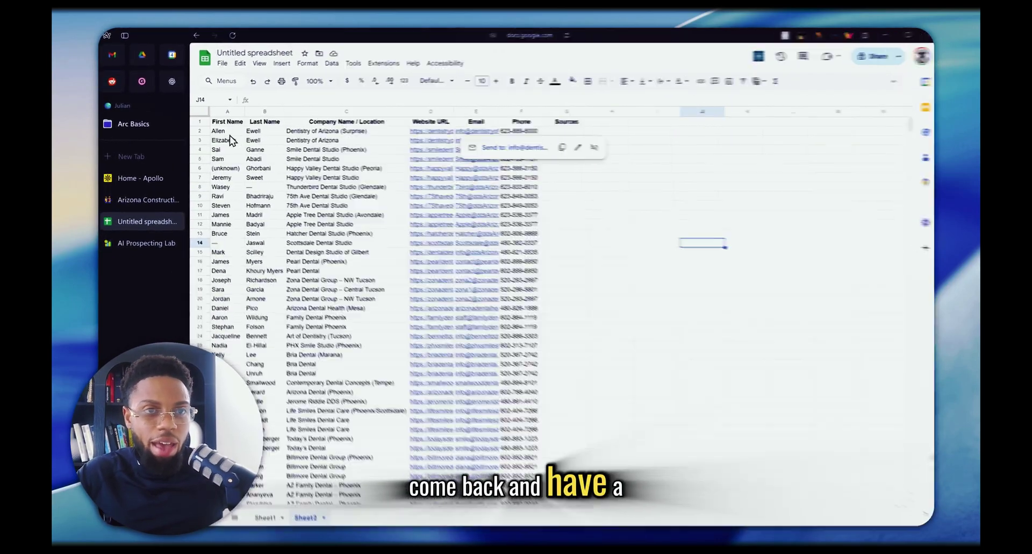
pyautogui.moveTo(228, 132); pyautogui.dragTo(295, 172)
pyautogui.moveTo(463, 229); pyautogui.dragTo(897, 335)
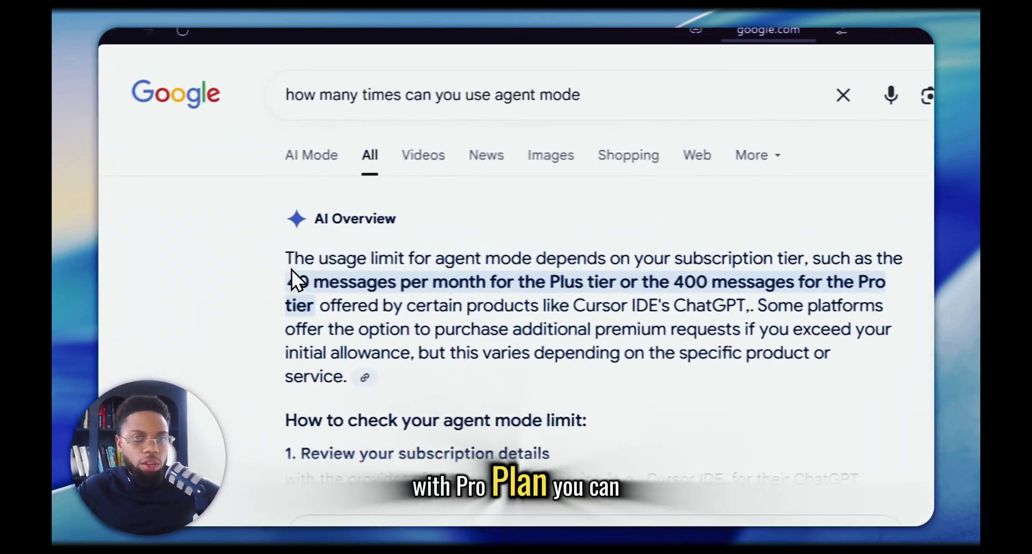
# Check the agent mode usage limit in Google's AI Overview, highlighting "40 messages".
pyautogui.moveTo(307, 282); pyautogui.dragTo(428, 293)
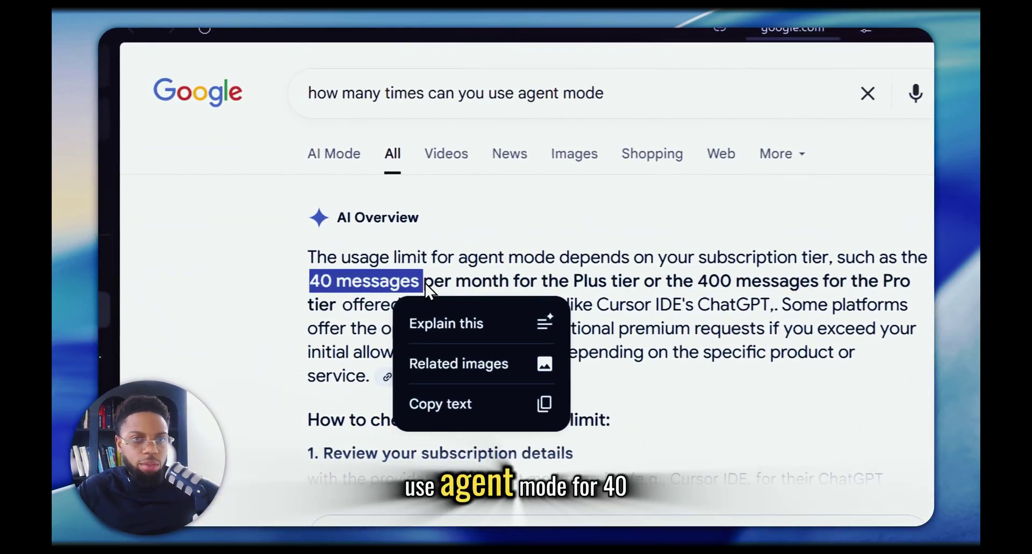
pyautogui.click(457, 289)
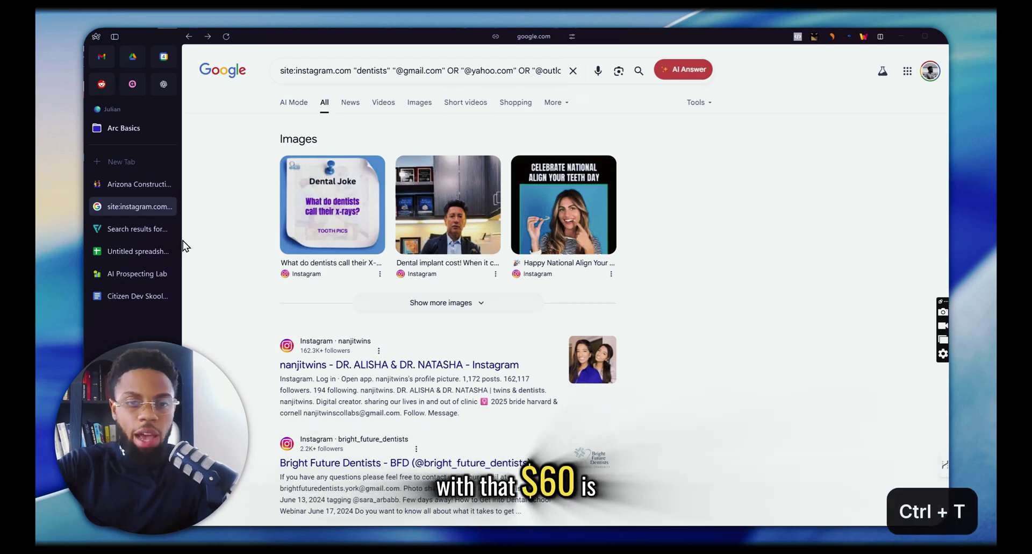
# Log in to Apollo.io from a new tab and open its People search.
pyautogui.hotkey('ctrl', 't')
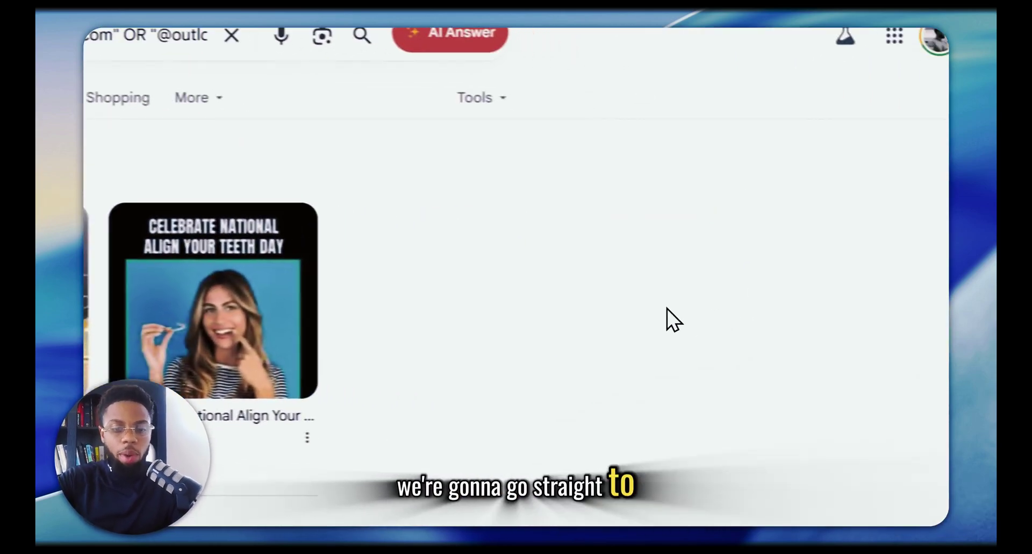
pyautogui.write('apollo')
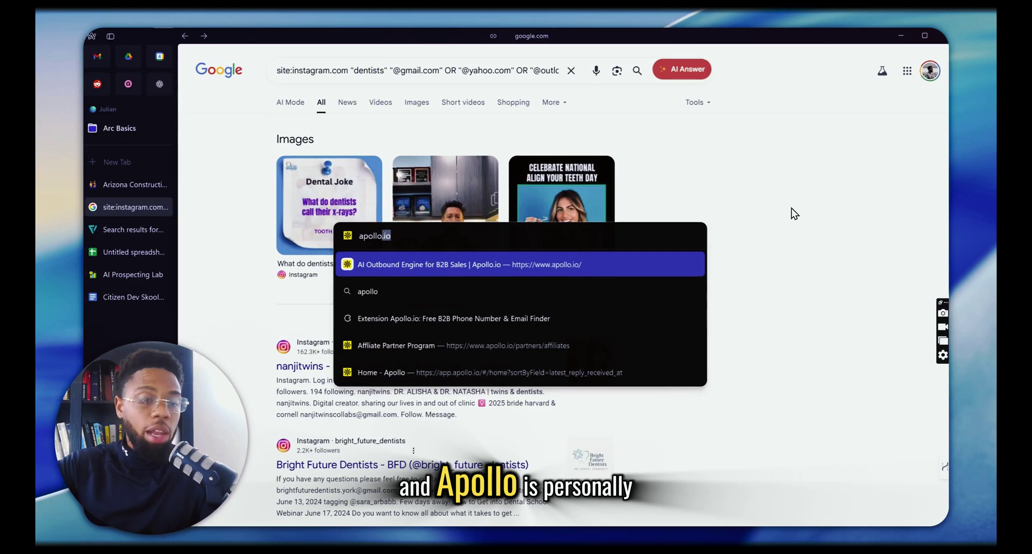
pyautogui.press('Escape')
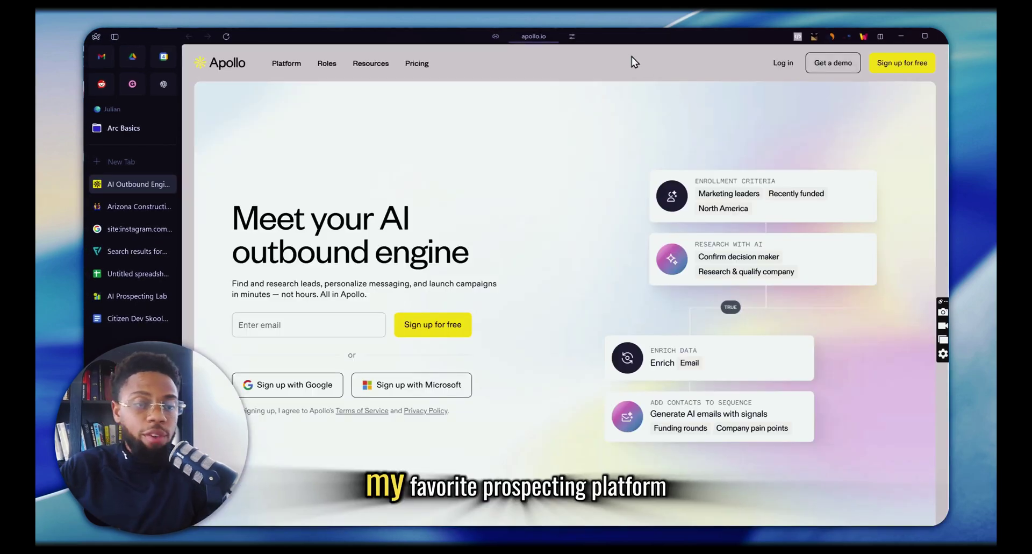
pyautogui.click(784, 63)
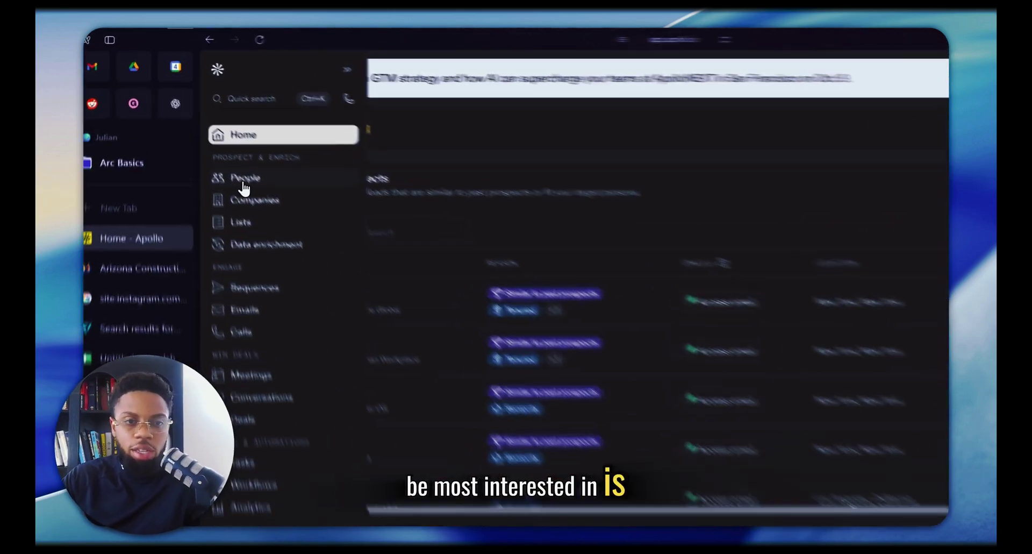
pyautogui.click(203, 140)
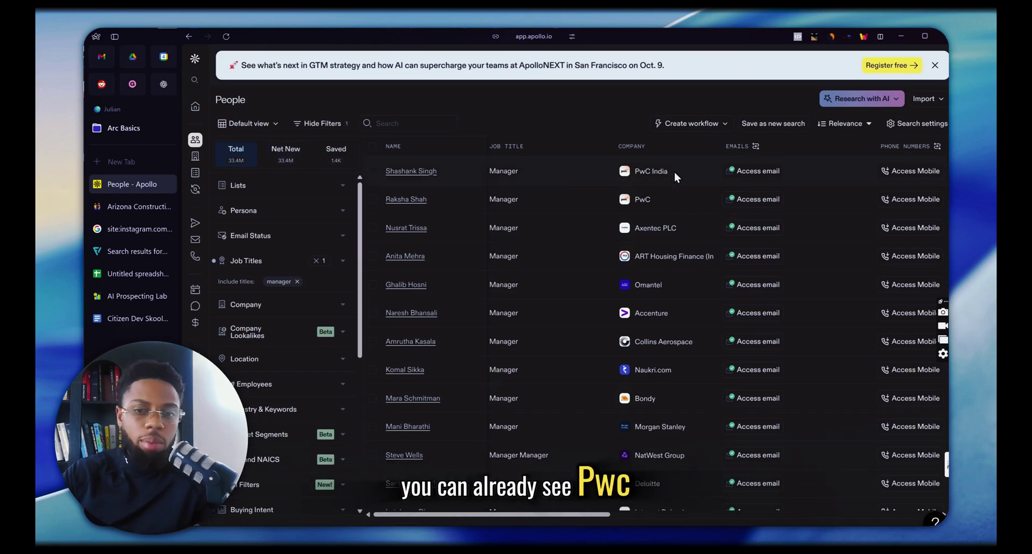
# Filter the people by the company keywords "dentists" and "dentistry" under Industry & Keywords.
pyautogui.scroll(-3, 657, 372)
pyautogui.scroll(2, 646, 370)
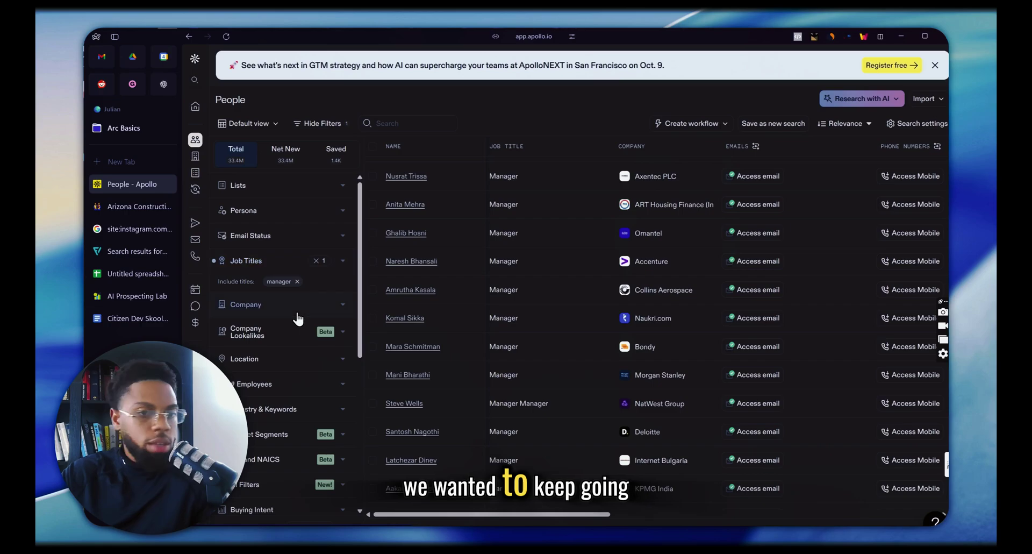
pyautogui.scroll(-3, 291, 356)
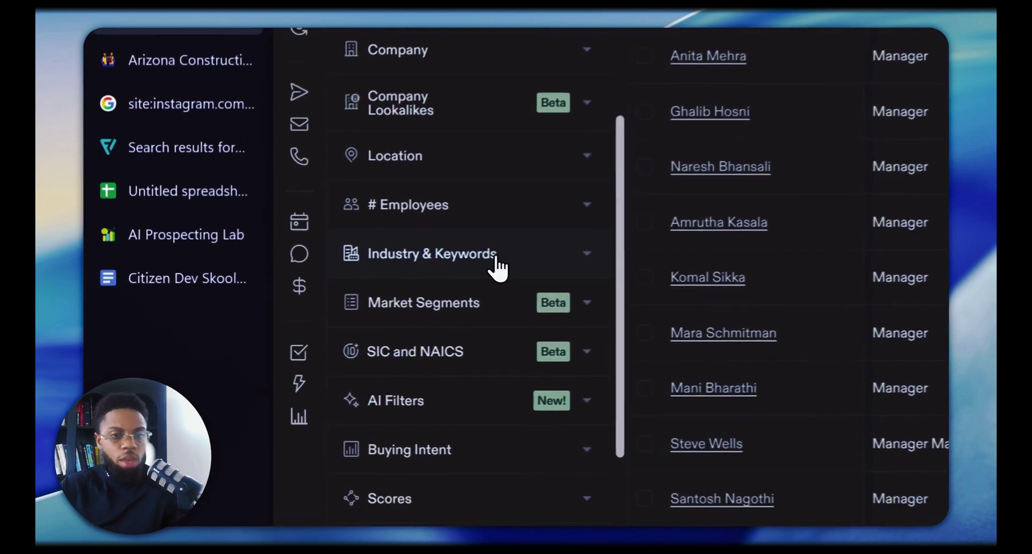
pyautogui.click(409, 281)
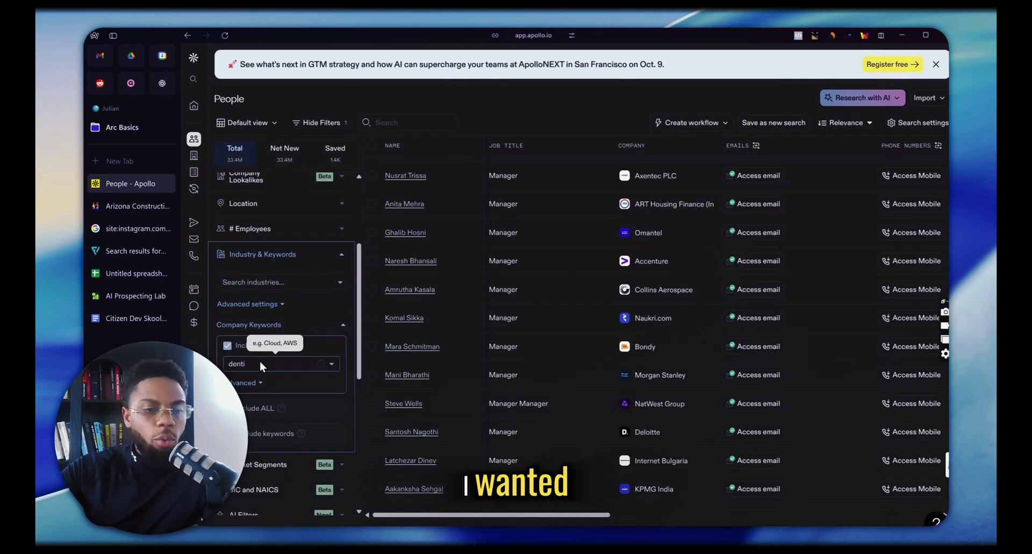
pyautogui.write('is')
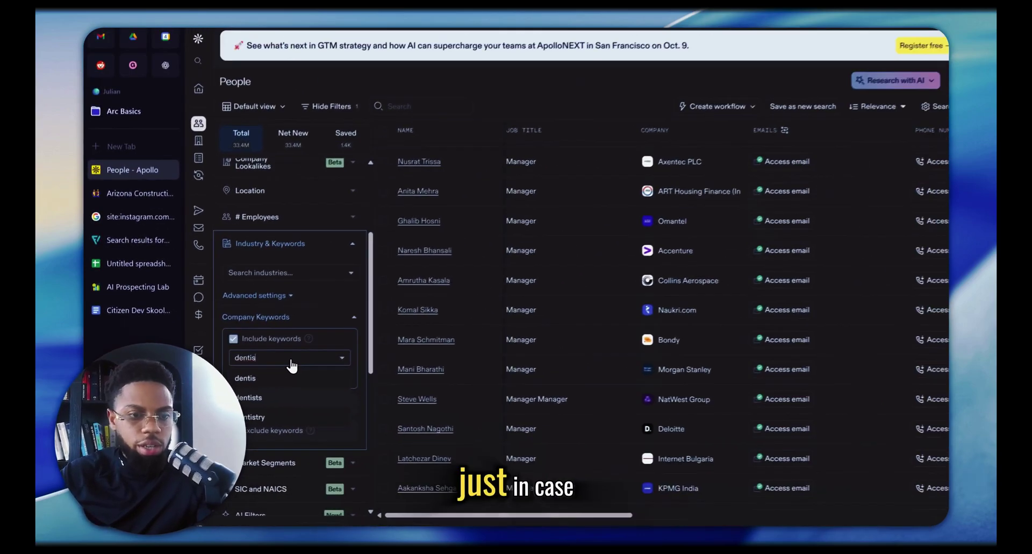
pyautogui.click(287, 396)
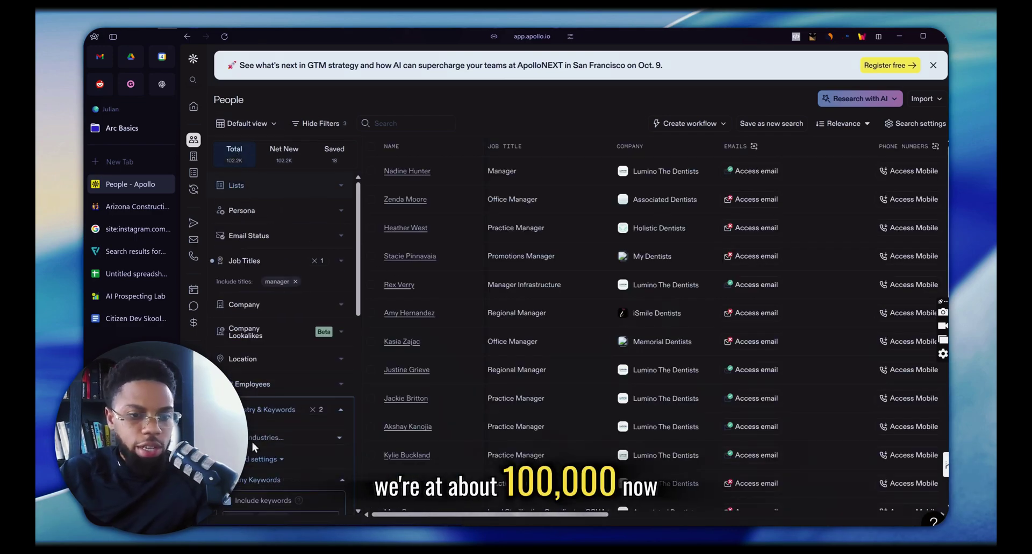
# Limit the people search to companies with 1-10 and 11-20 employees, and collapse that filter.
pyautogui.scroll(-2, 265, 481)
pyautogui.scroll(2, 285, 397)
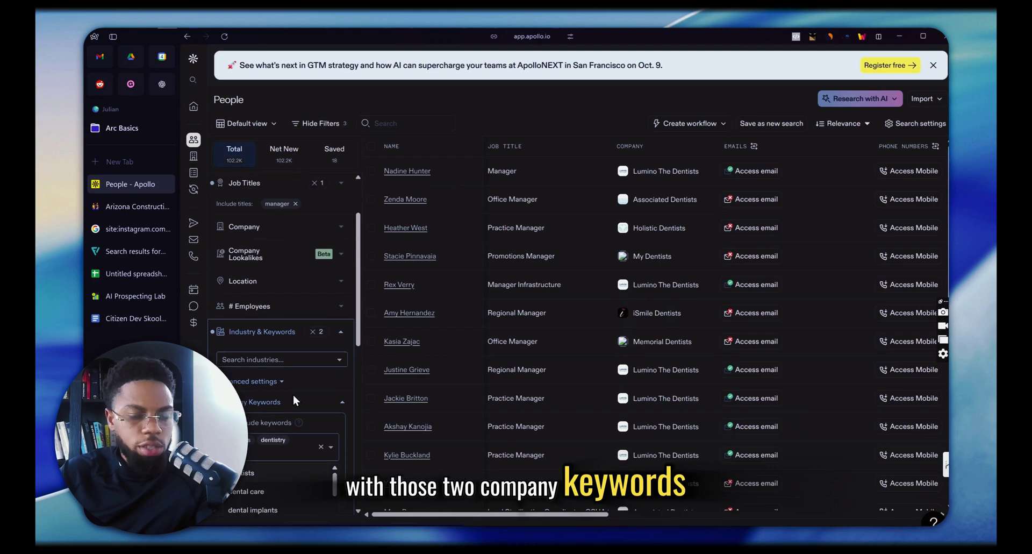
pyautogui.scroll(-4, 758, 253)
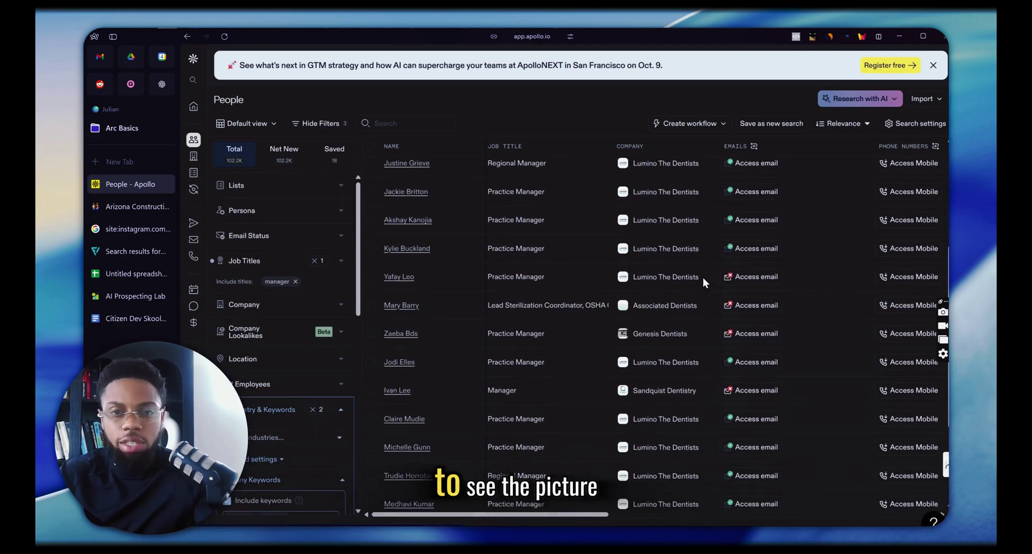
pyautogui.scroll(-3, 699, 279)
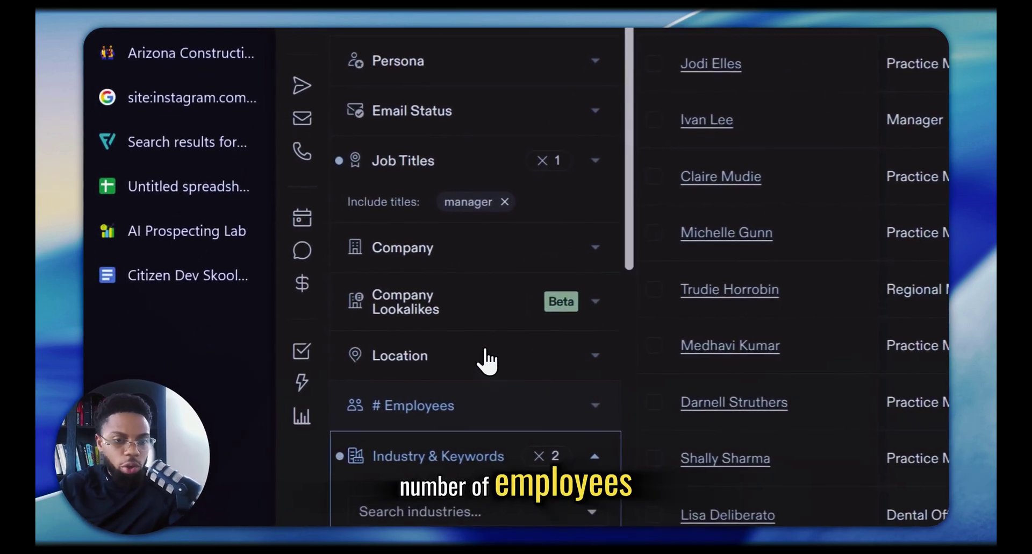
pyautogui.click(485, 398)
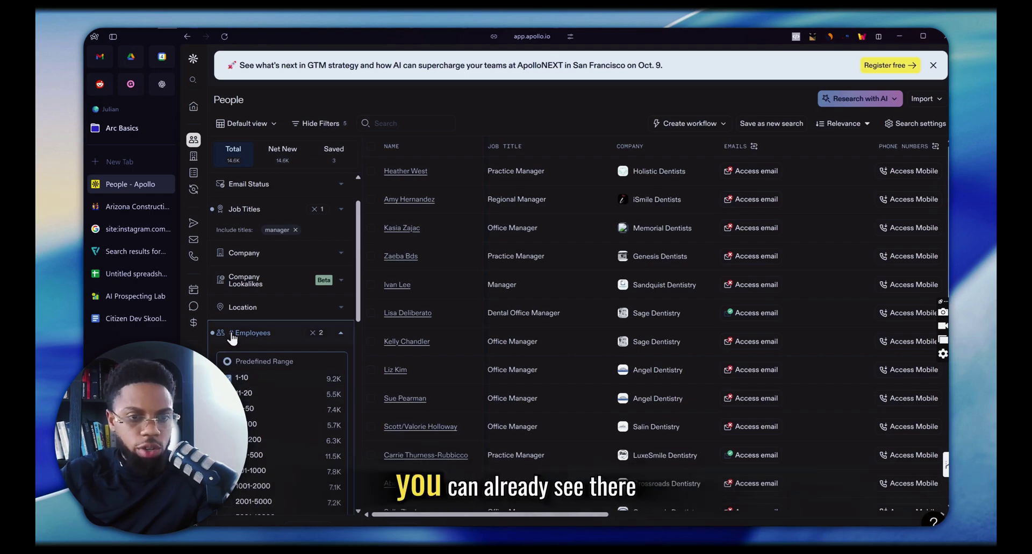
pyautogui.click(258, 334)
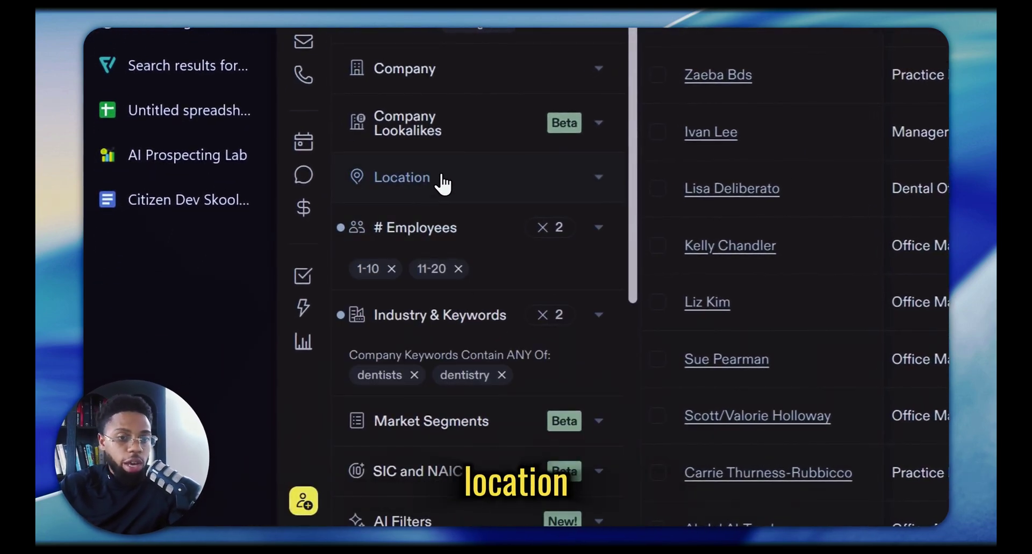
# Set the contact location filter to the region Arizona, US.
pyautogui.click(445, 197)
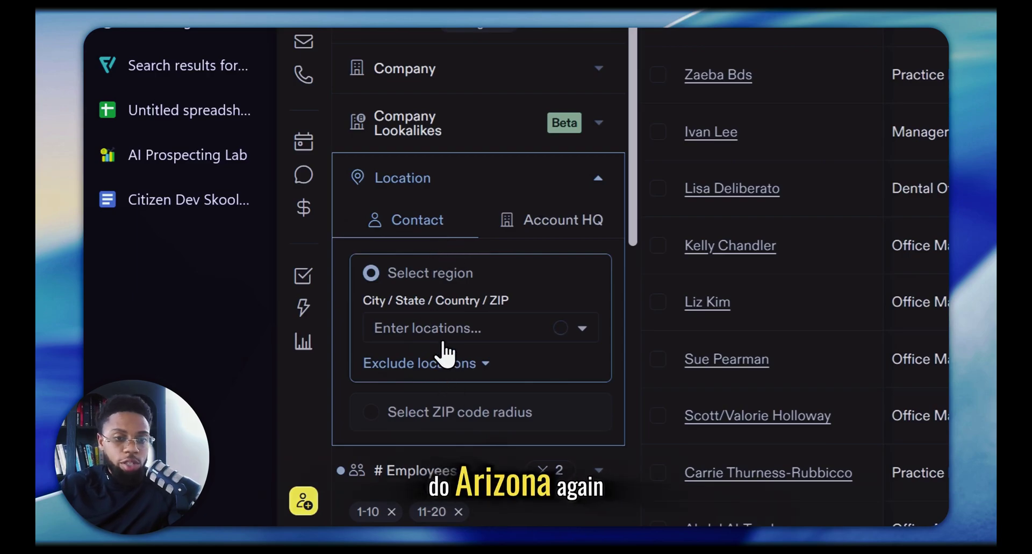
pyautogui.click(434, 324)
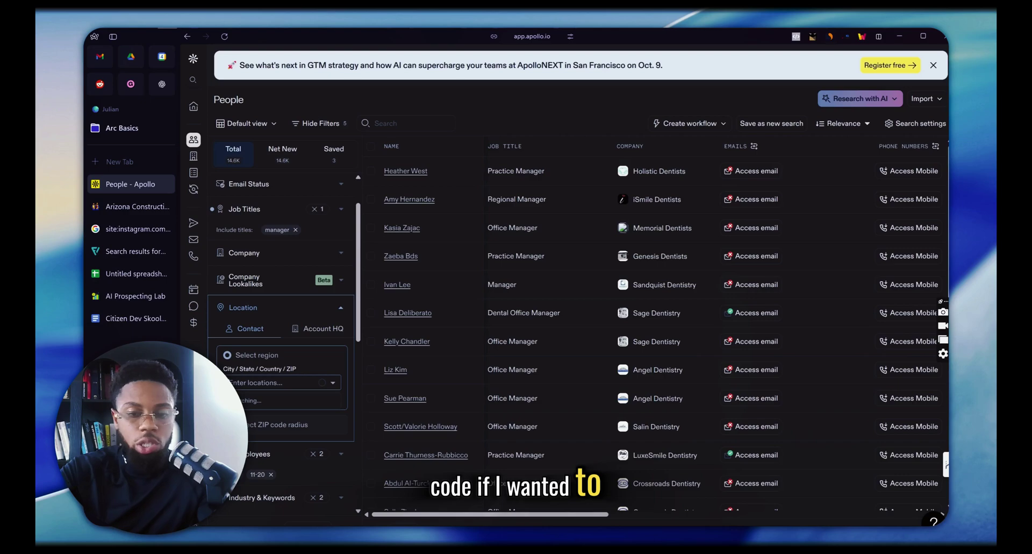
pyautogui.write('arizona')
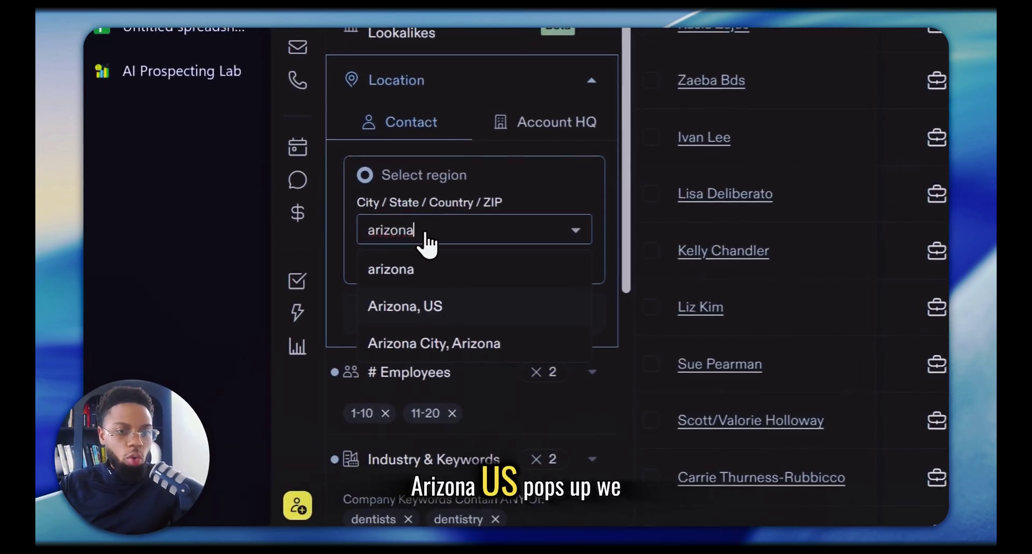
pyautogui.click(252, 419)
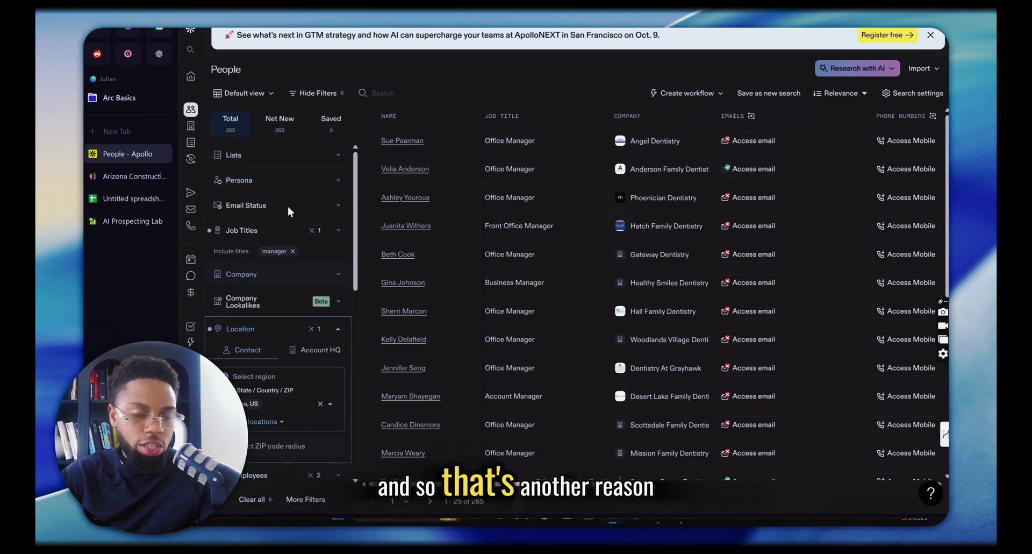
# Limit the people search to contacts whose email status is Verified.
pyautogui.scroll(-2, 305, 386)
pyautogui.scroll(-5, 305, 383)
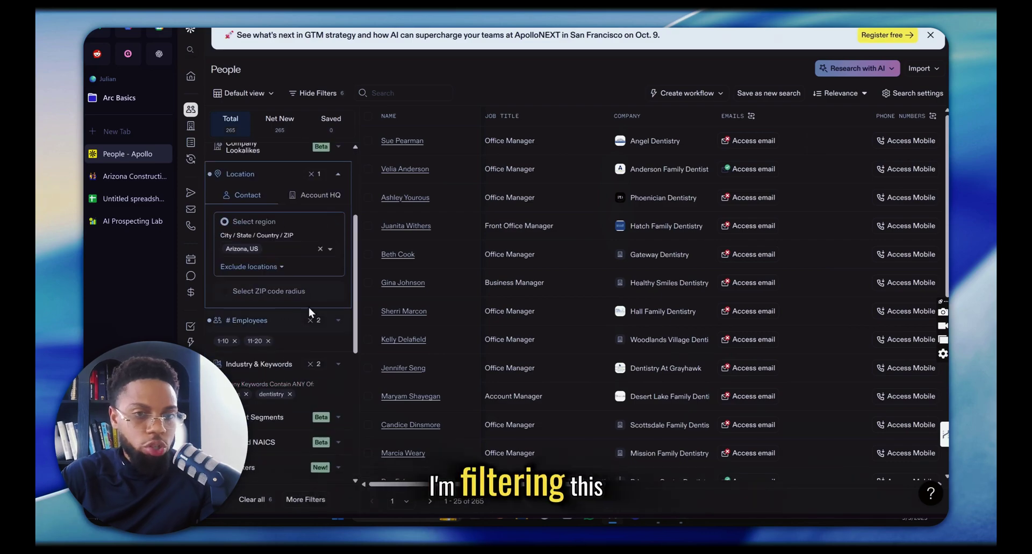
pyautogui.scroll(7, 290, 305)
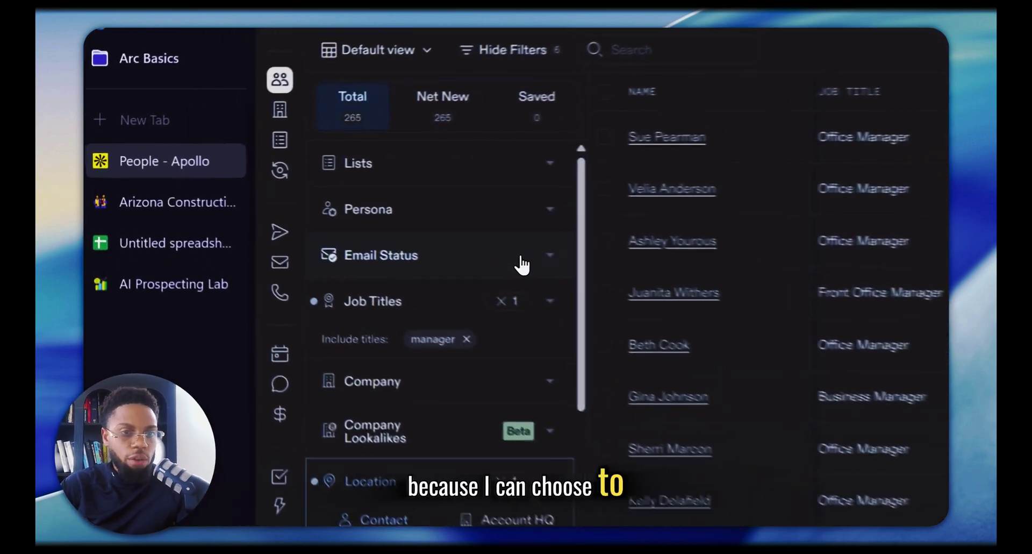
pyautogui.click(521, 264)
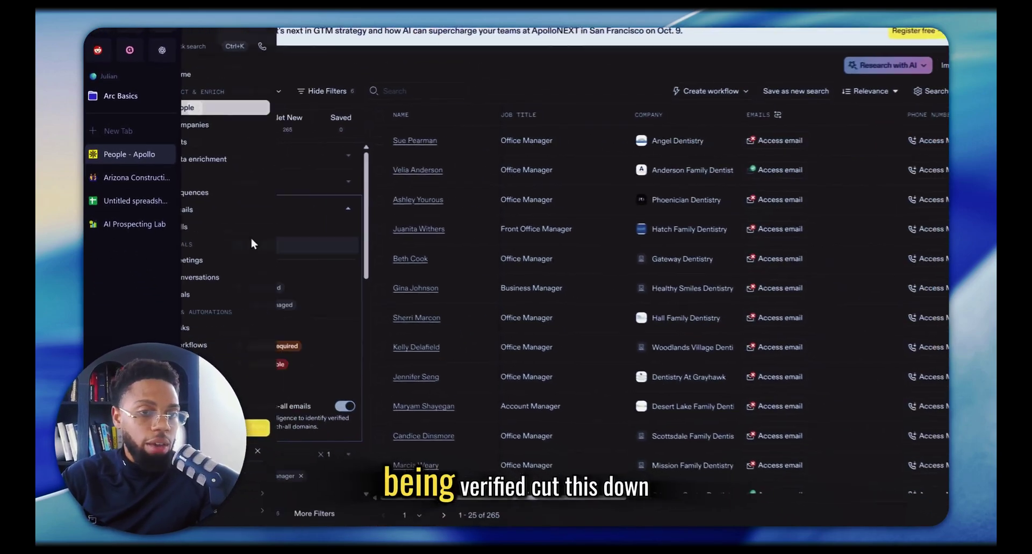
pyautogui.click(252, 240)
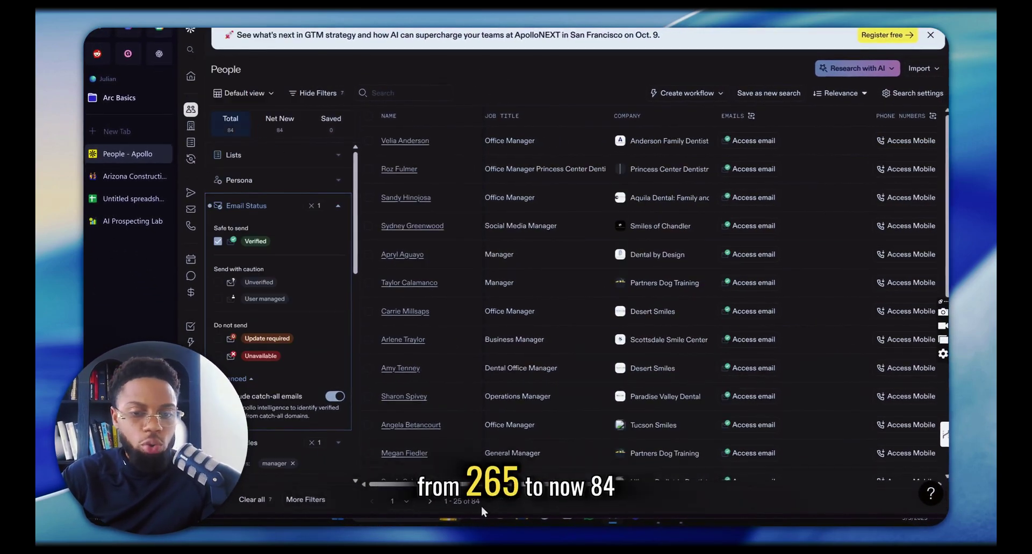
pyautogui.moveTo(458, 501); pyautogui.dragTo(478, 502)
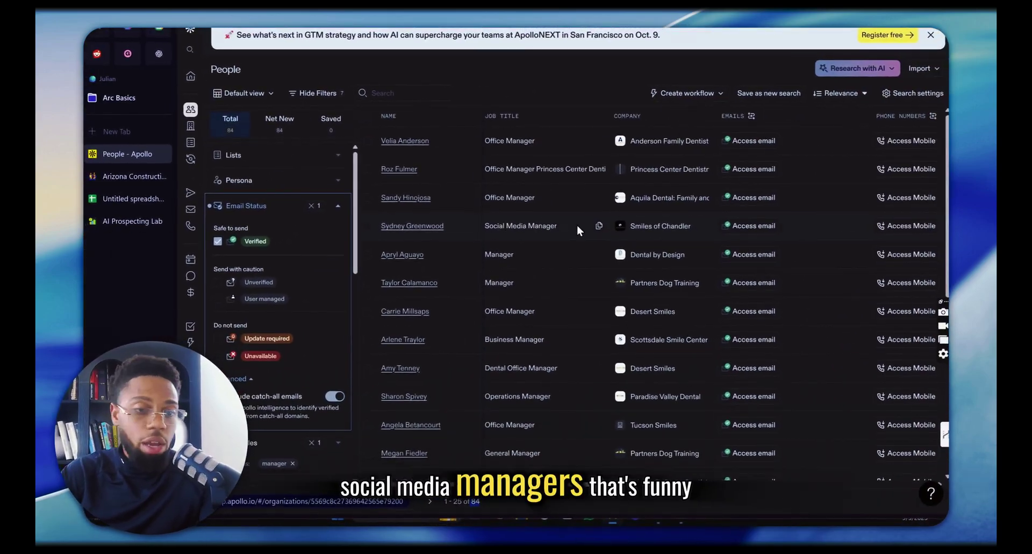
# Review the filtered managers and select all people in the search results.
pyautogui.scroll(-2, 553, 244)
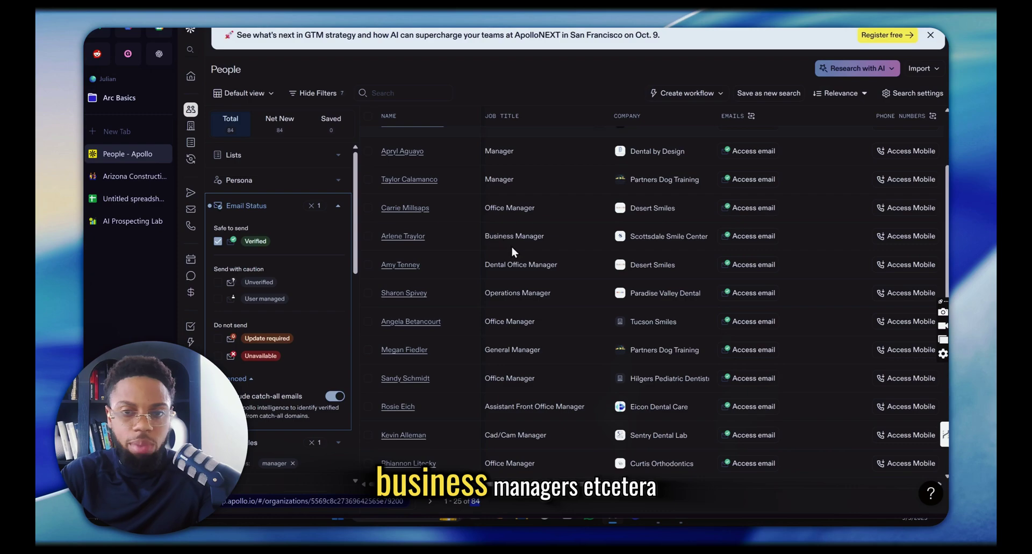
pyautogui.scroll(-2, 543, 252)
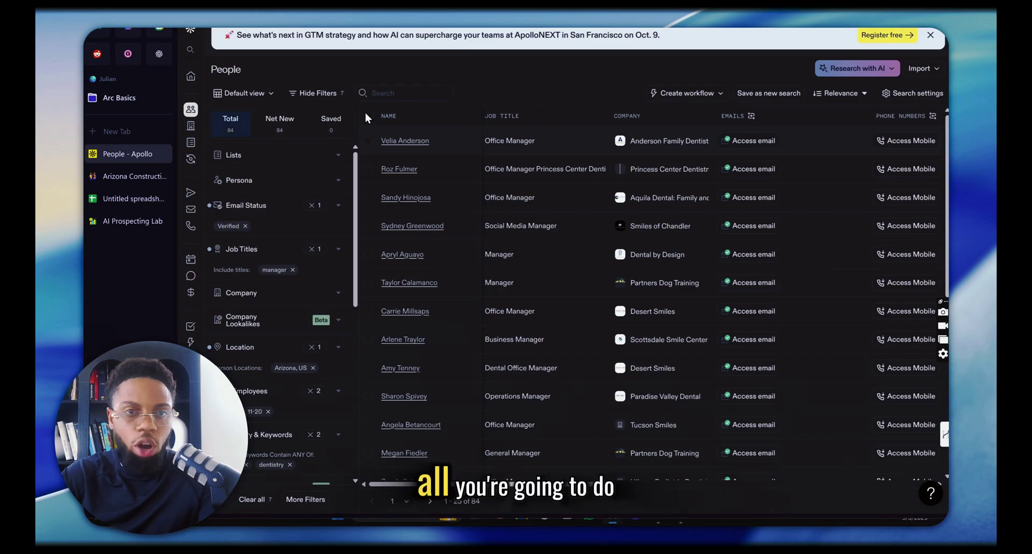
pyautogui.click(368, 114)
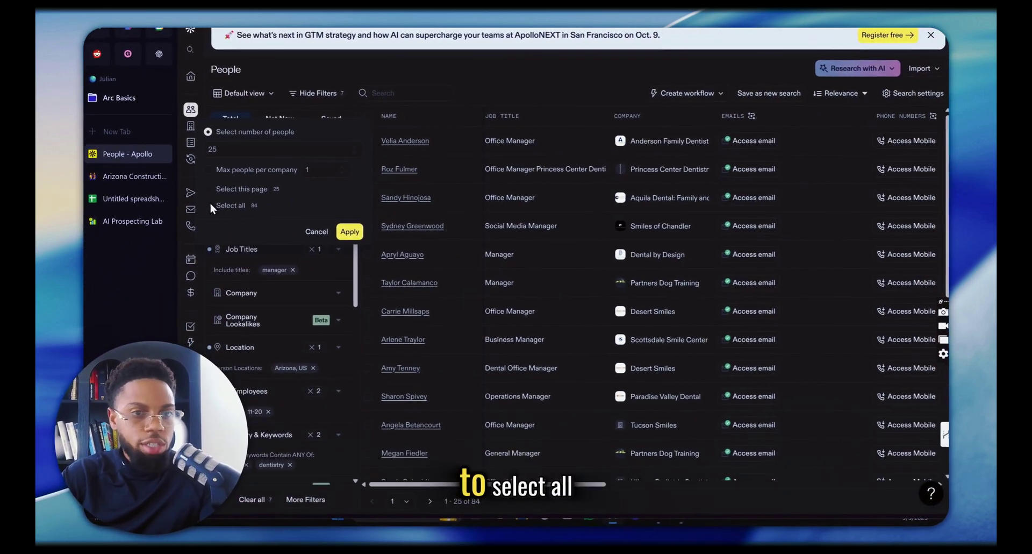
pyautogui.click(210, 205)
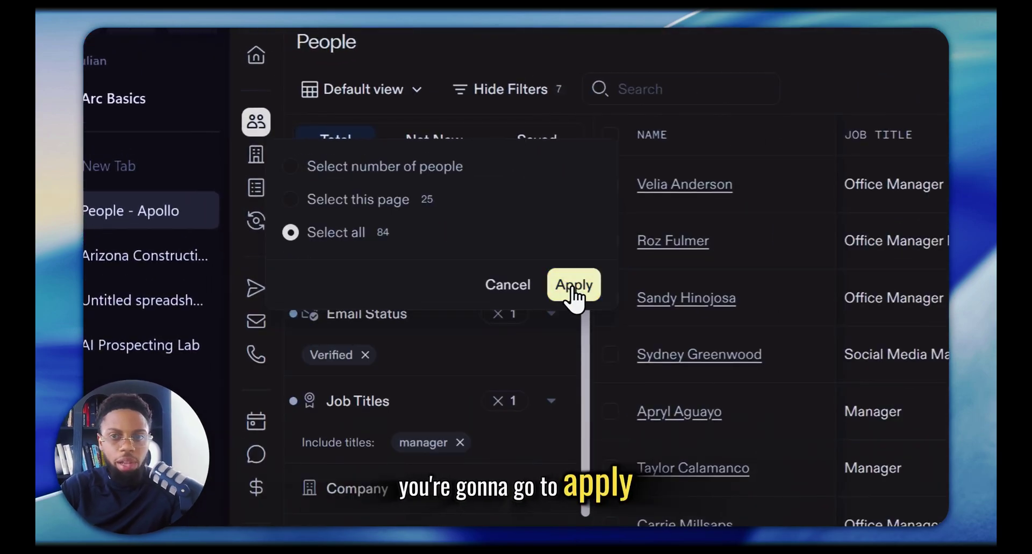
pyautogui.click(572, 288)
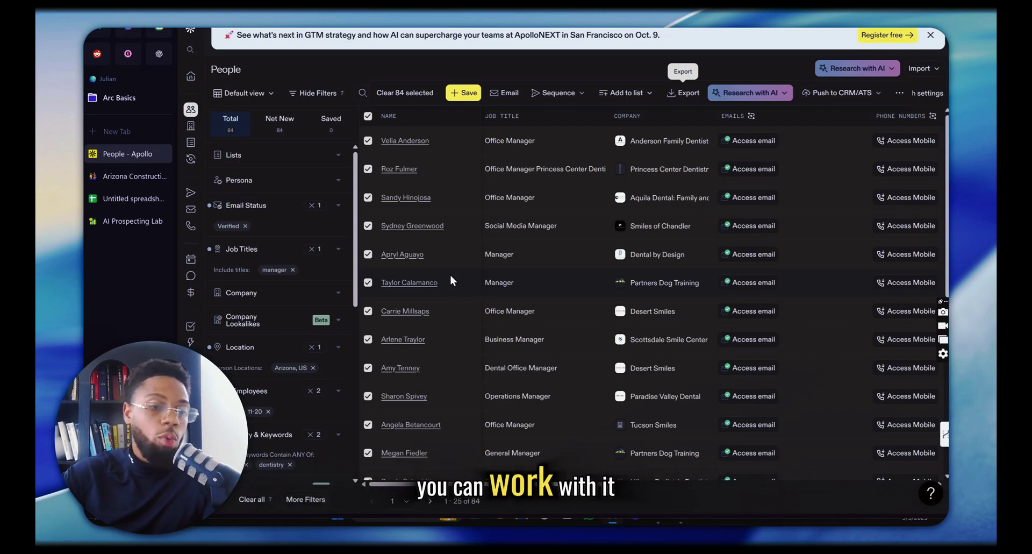
pyautogui.scroll(-2, 448, 283)
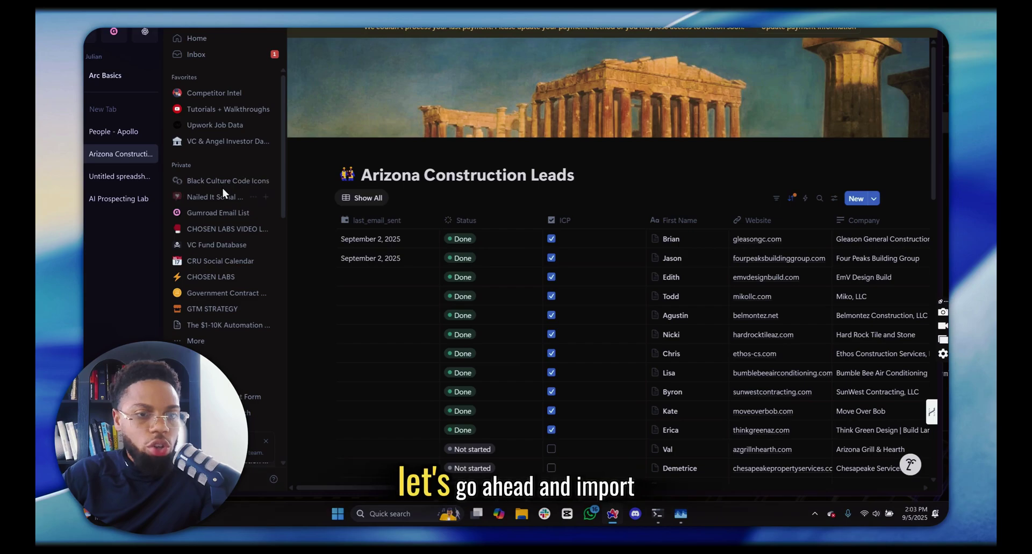
pyautogui.scroll(-5, 223, 188)
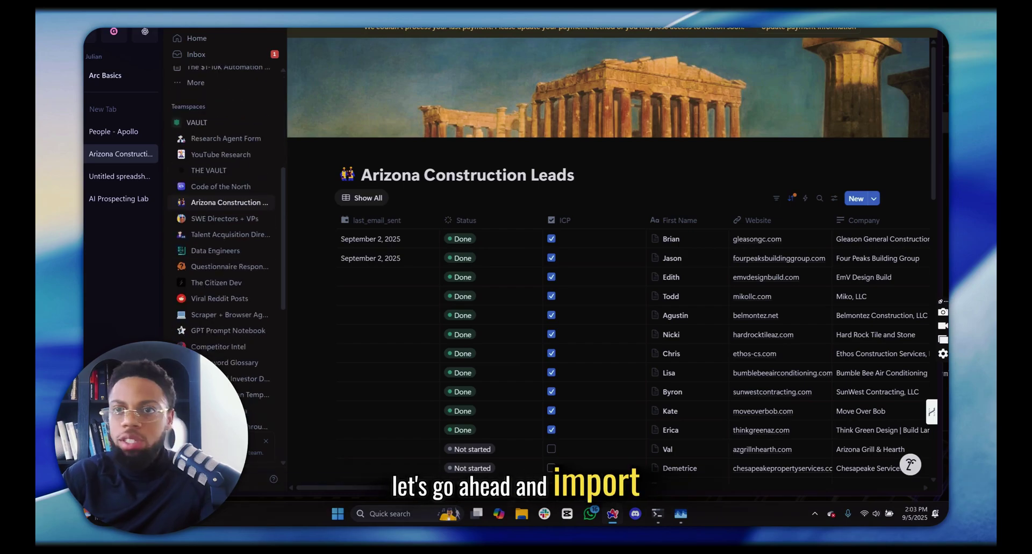
# Start a CSV import into a new page from Notion's Arizona Construction Leads database, using the CHOSEN LABS VIDEO LEADS APOLLO file.
pyautogui.click(921, 29)
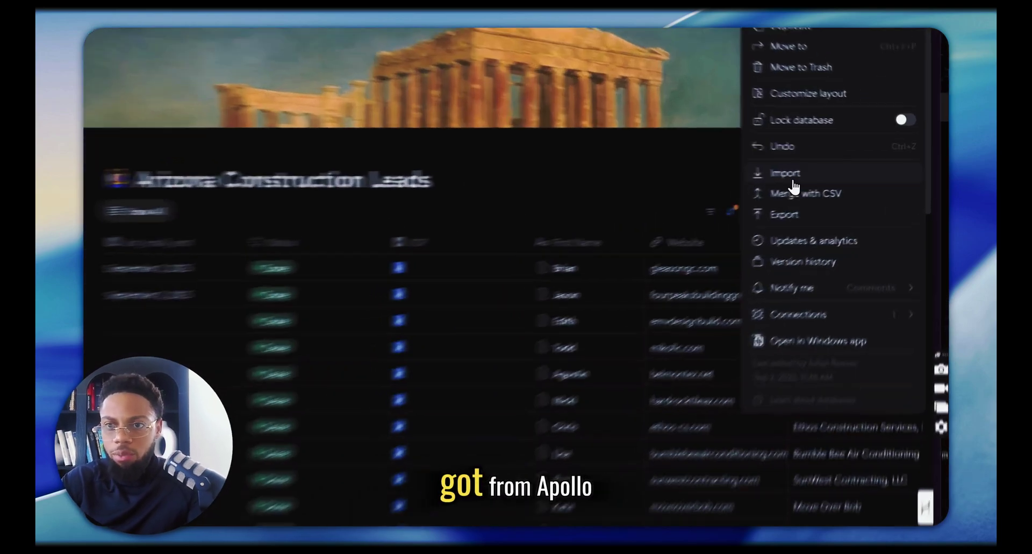
pyautogui.click(792, 177)
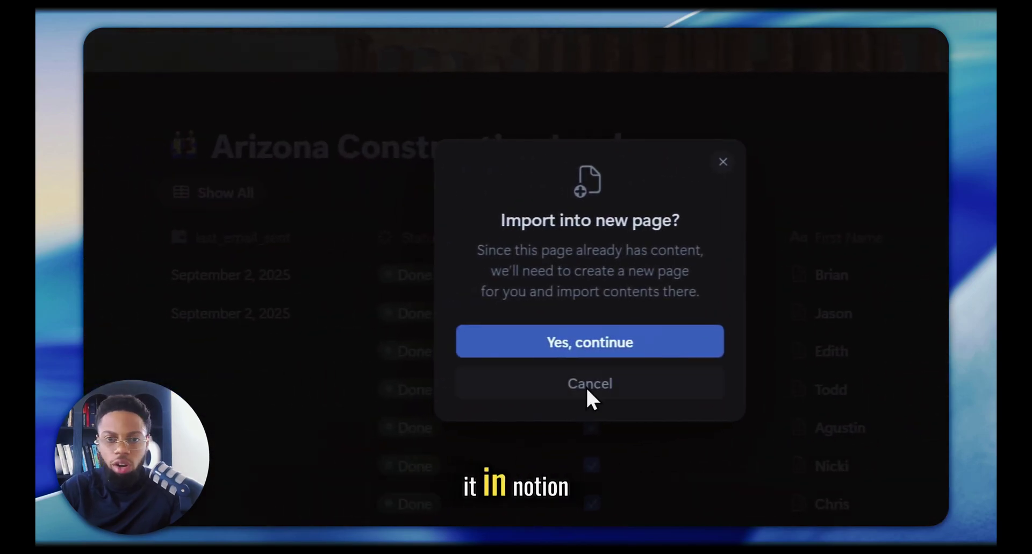
pyautogui.click(551, 344)
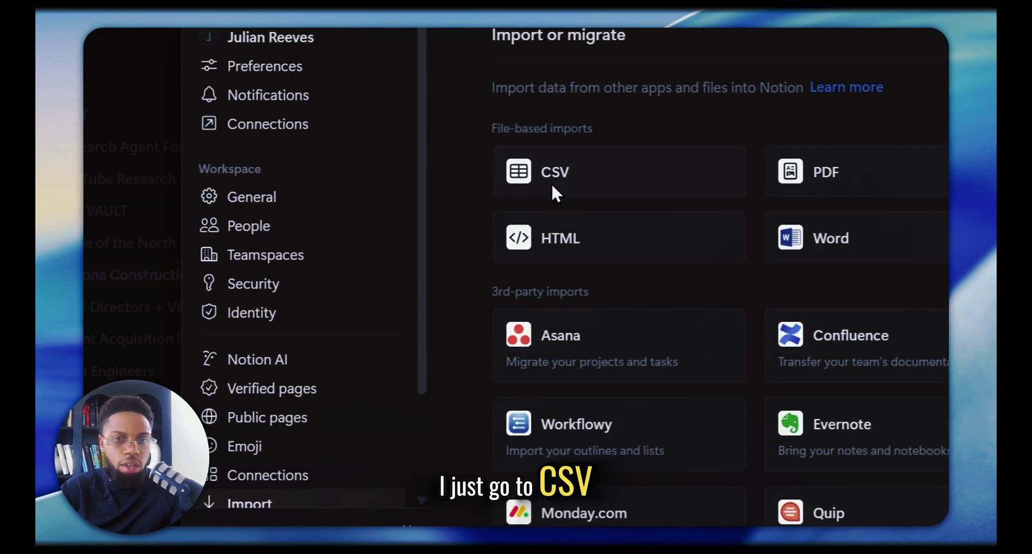
pyautogui.click(550, 182)
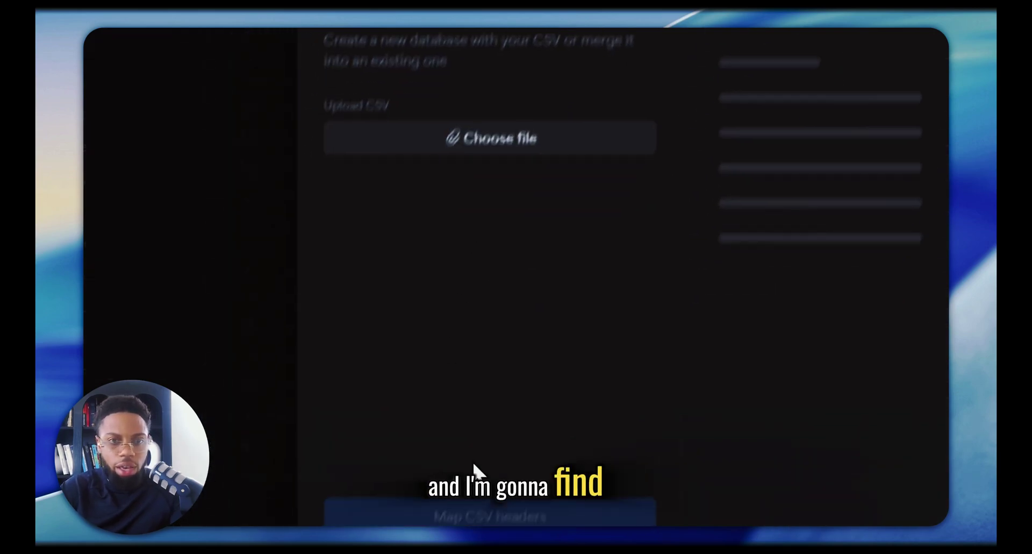
pyautogui.click(464, 230)
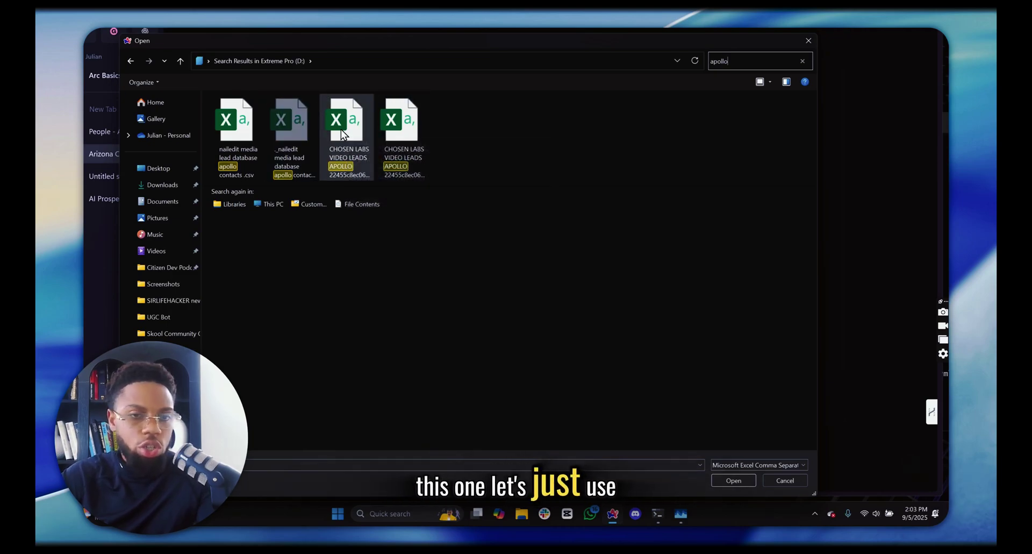
pyautogui.doubleClick(340, 129)
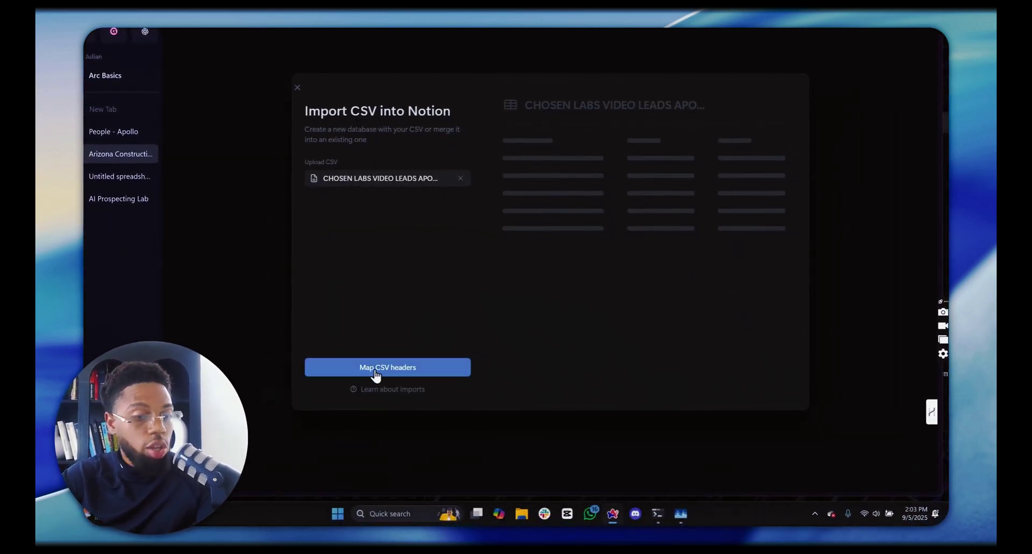
# Map the CSV headers and examine the column property types and the preview's name, title, email and email status columns.
pyautogui.click(376, 370)
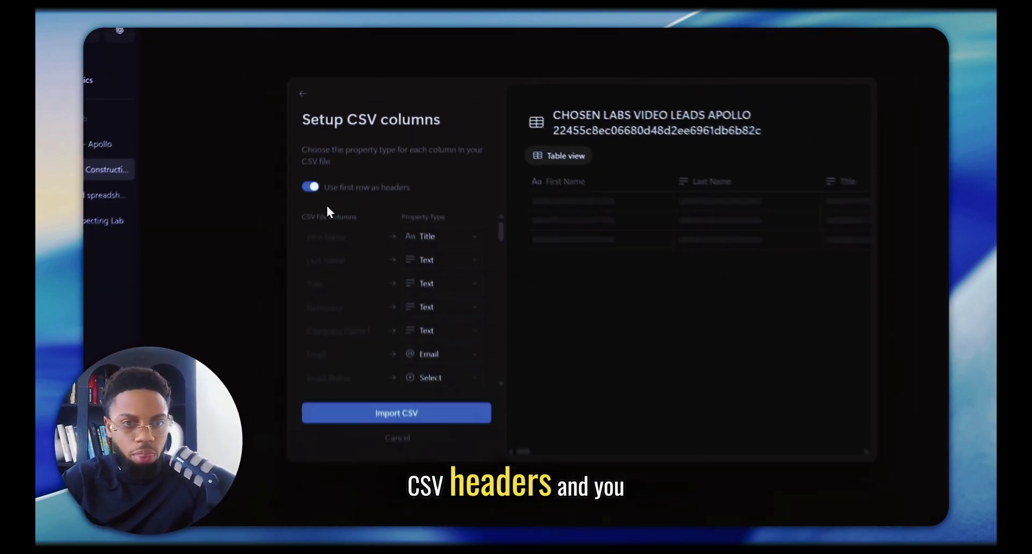
pyautogui.scroll(-1, 408, 103)
pyautogui.scroll(-10, 347, 214)
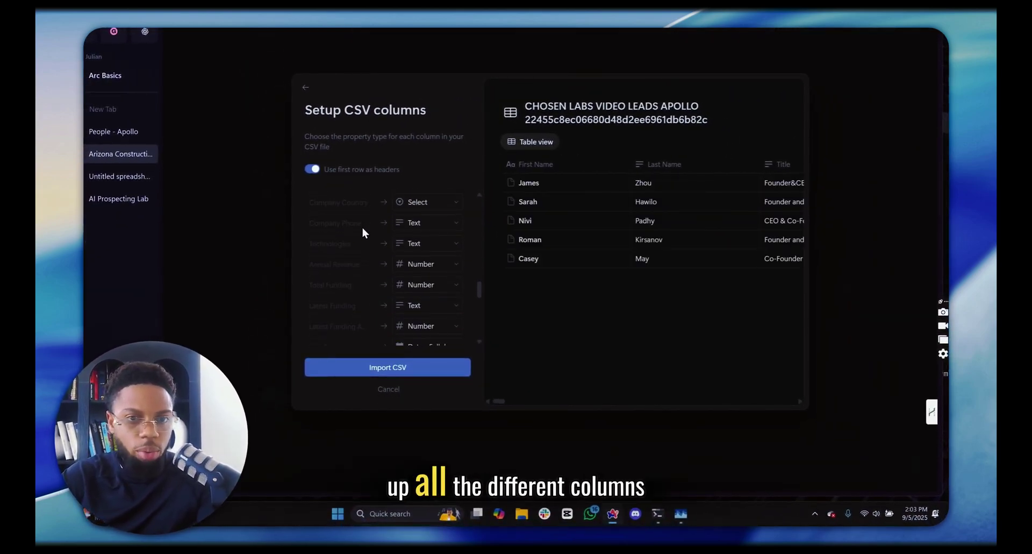
pyautogui.scroll(5, 347, 269)
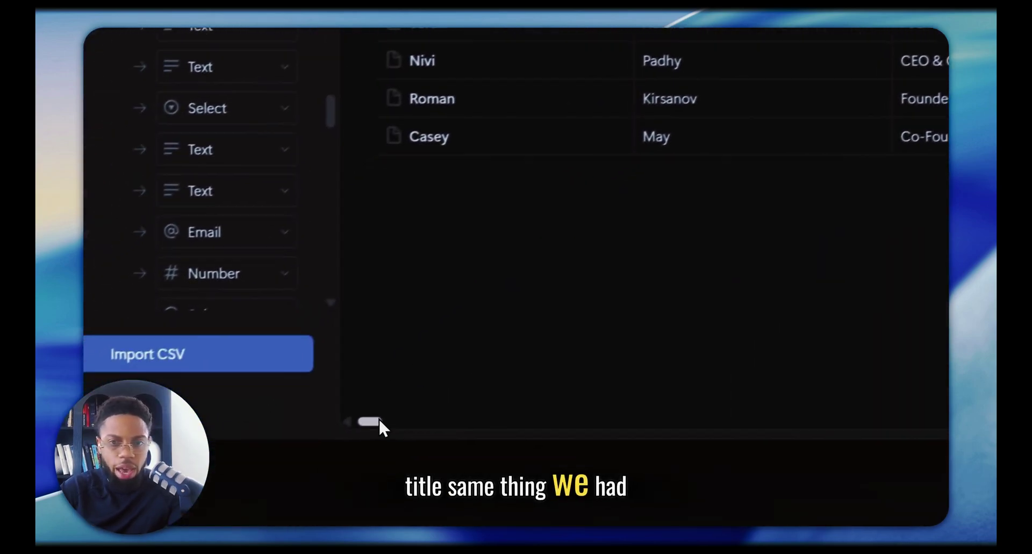
pyautogui.moveTo(330, 468); pyautogui.dragTo(340, 468)
pyautogui.moveTo(412, 402); pyautogui.dragTo(443, 411)
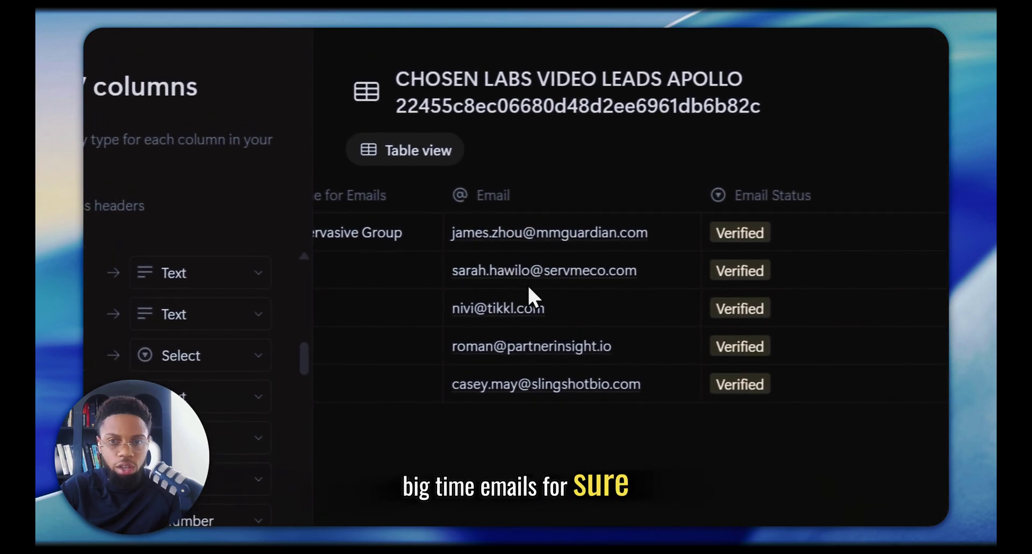
pyautogui.moveTo(476, 400); pyautogui.dragTo(490, 387)
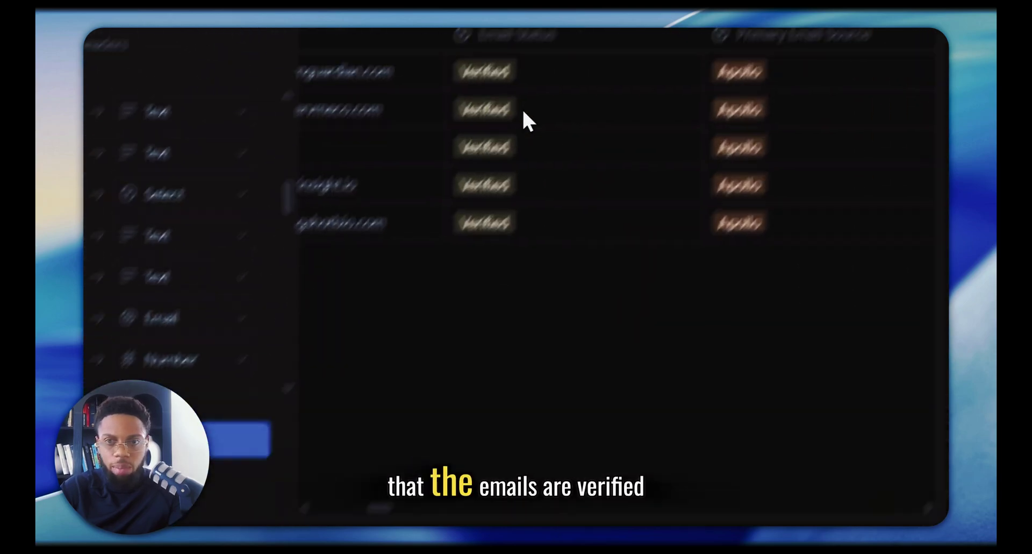
pyautogui.moveTo(381, 512); pyautogui.dragTo(395, 512)
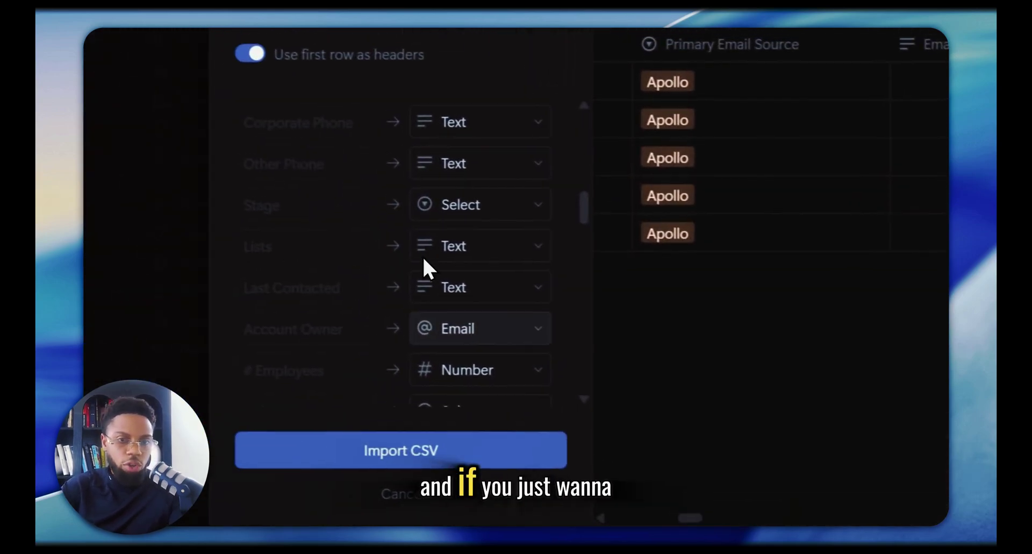
# Check the property types offered for the Stage column, and examine the preview's verification date, seniority, employee count and industry columns.
pyautogui.click(534, 214)
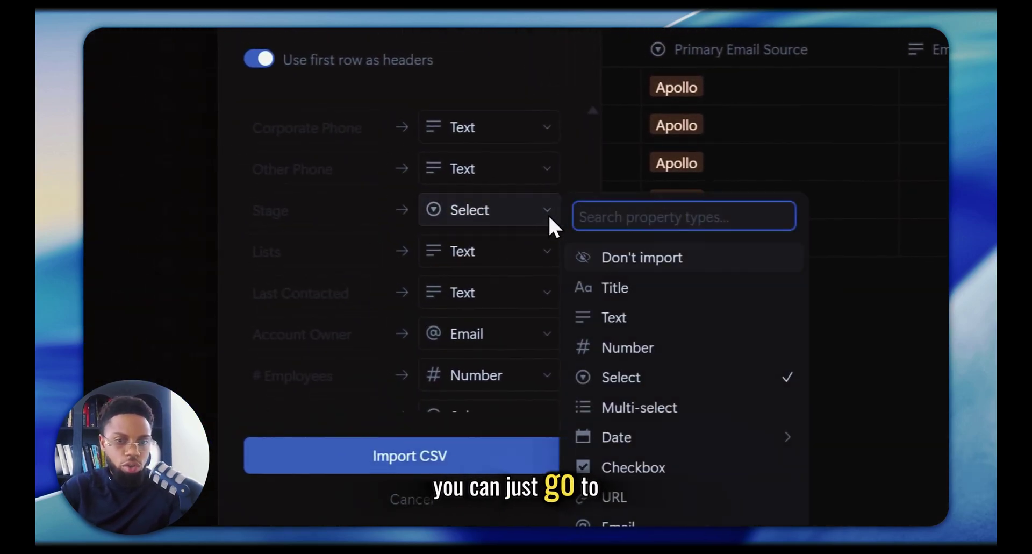
pyautogui.click(626, 244)
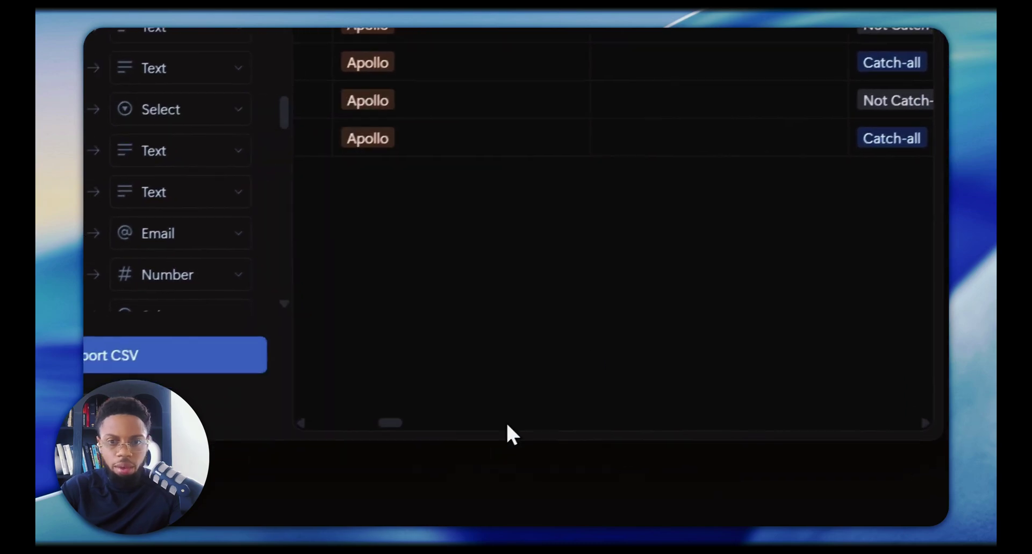
pyautogui.moveTo(407, 431); pyautogui.dragTo(422, 432)
pyautogui.moveTo(456, 383); pyautogui.dragTo(469, 350)
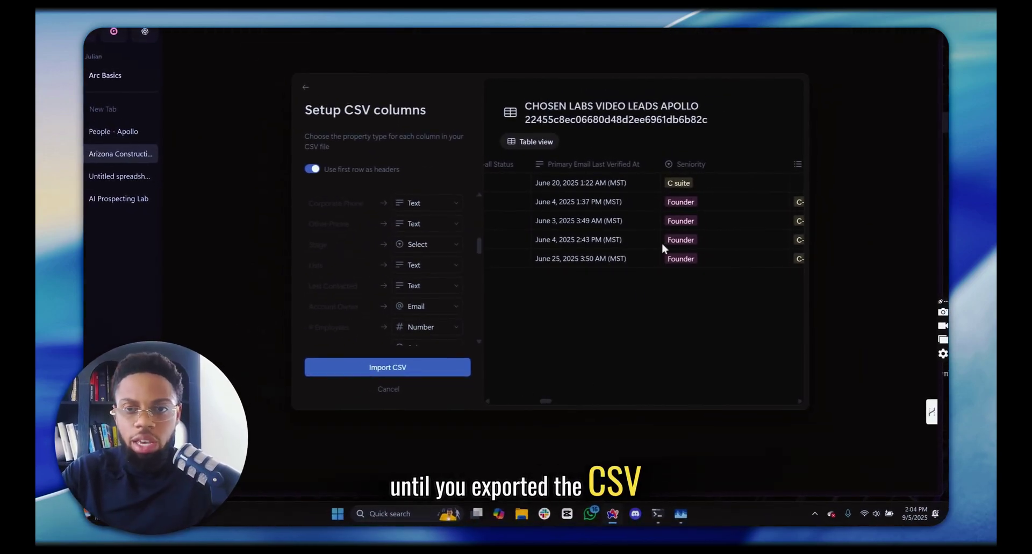
pyautogui.moveTo(544, 401); pyautogui.dragTo(555, 401)
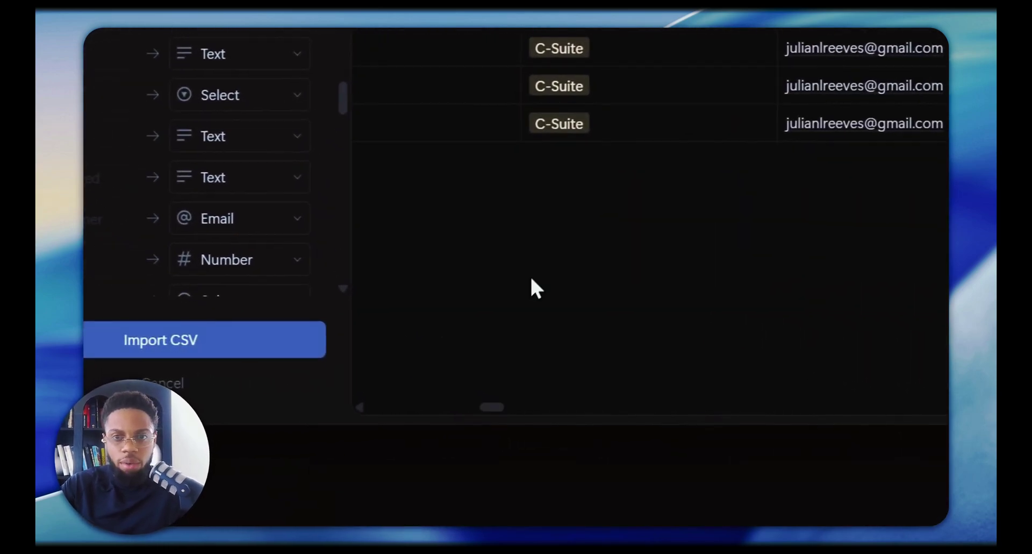
pyautogui.moveTo(492, 407); pyautogui.dragTo(532, 407)
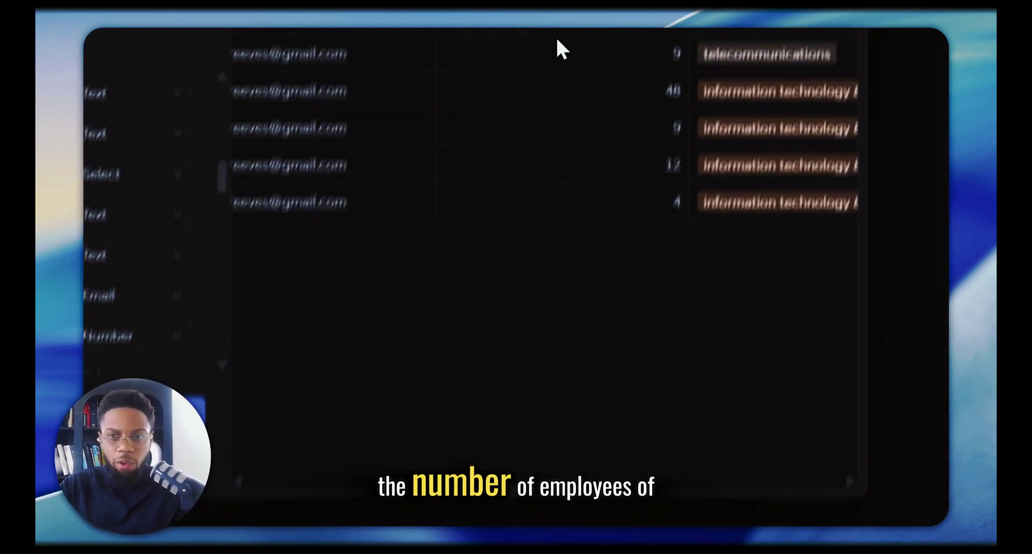
pyautogui.moveTo(474, 480); pyautogui.dragTo(483, 480)
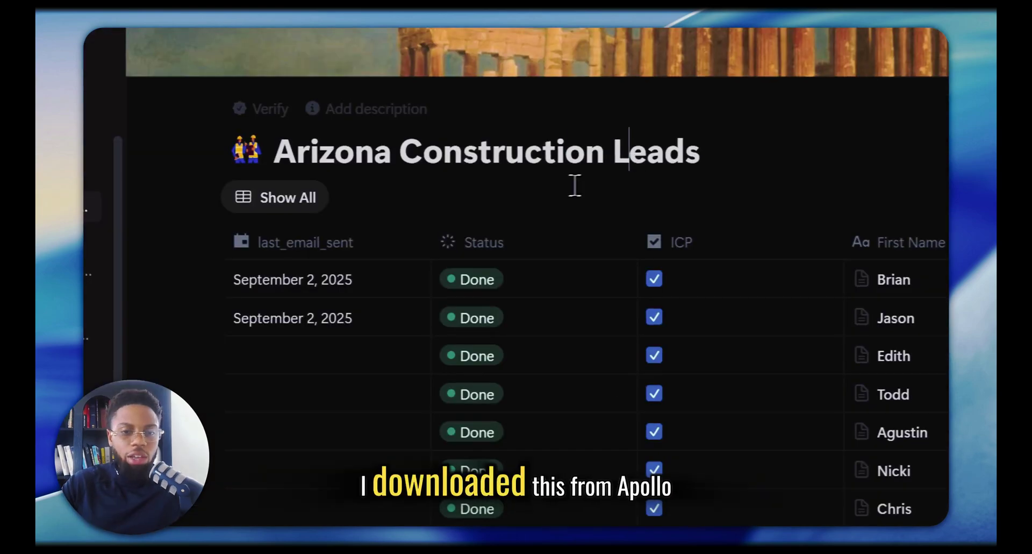
# Look through the full list of contacts in the Arizona Construction Leads database.
pyautogui.scroll(-5, 608, 229)
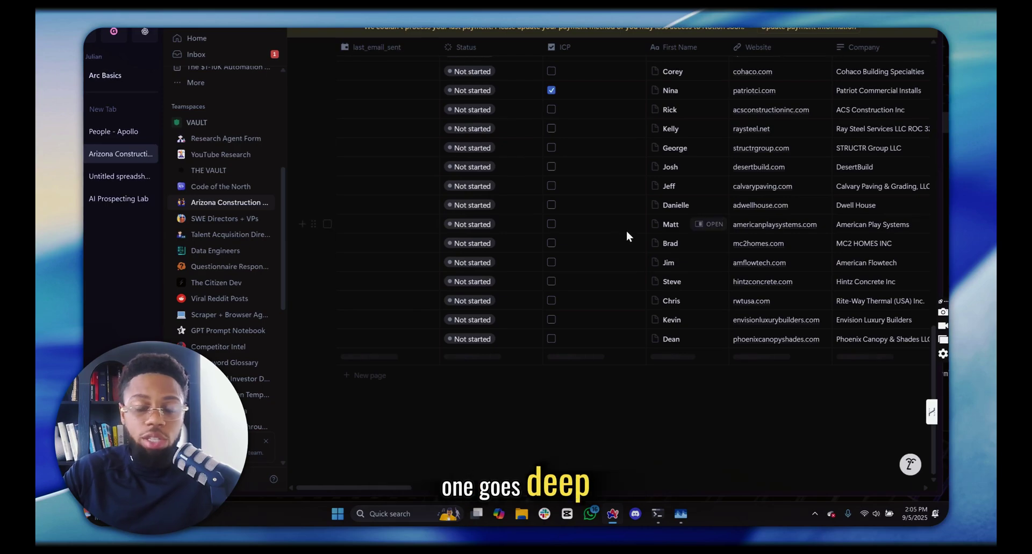
pyautogui.scroll(-5, 626, 230)
pyautogui.scroll(-5, 644, 214)
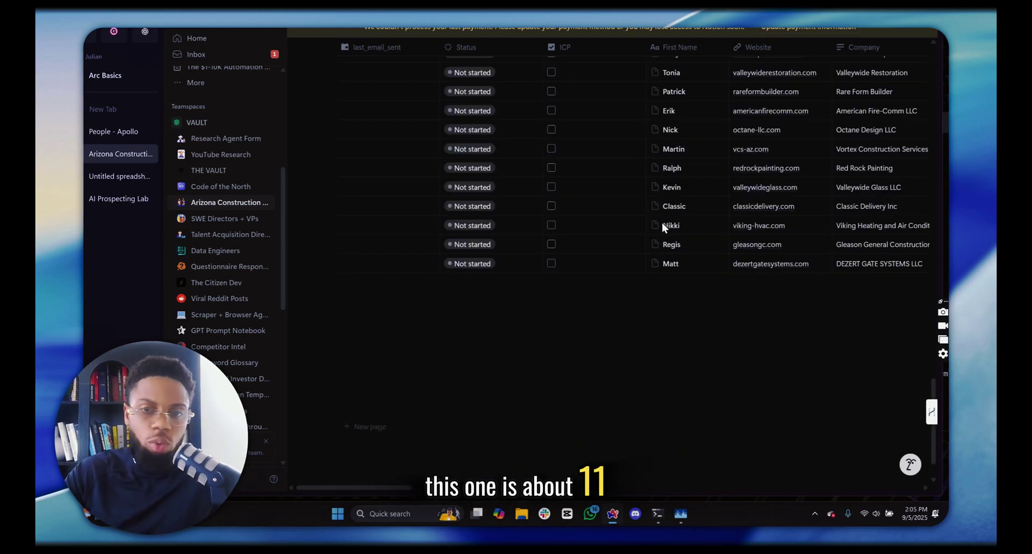
pyautogui.scroll(-2, 666, 233)
pyautogui.scroll(-10, 666, 234)
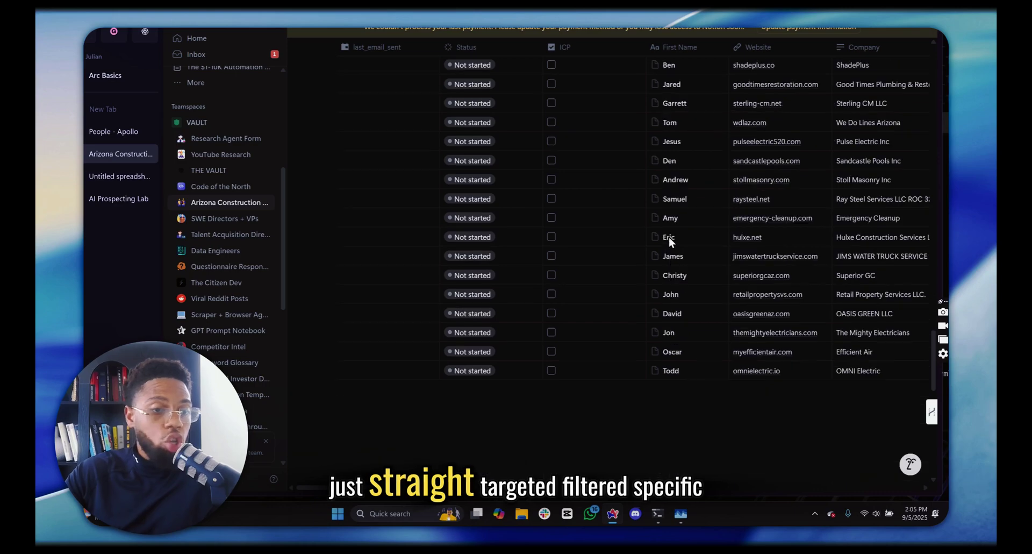
pyautogui.scroll(-6, 667, 233)
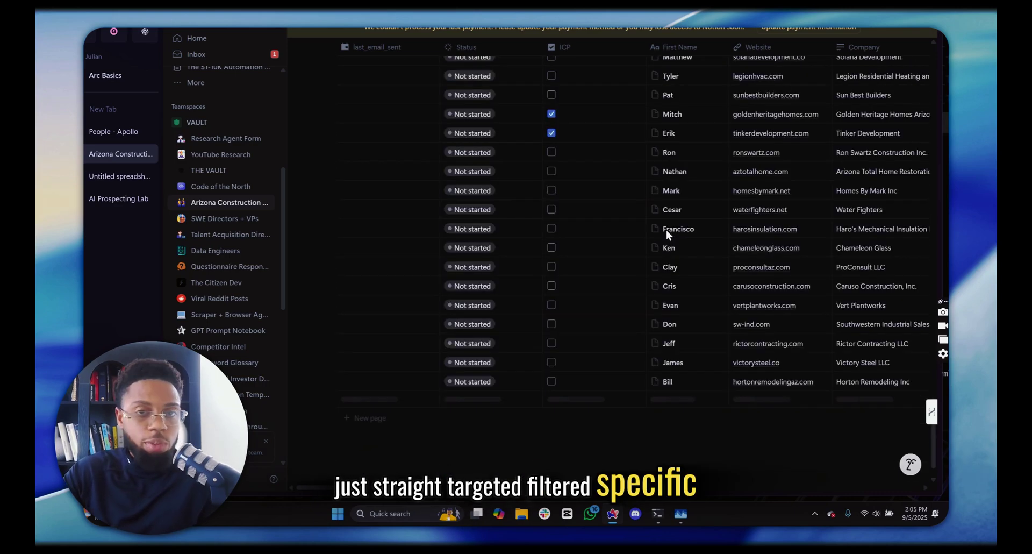
pyautogui.scroll(-1, 666, 231)
pyautogui.scroll(-10, 666, 232)
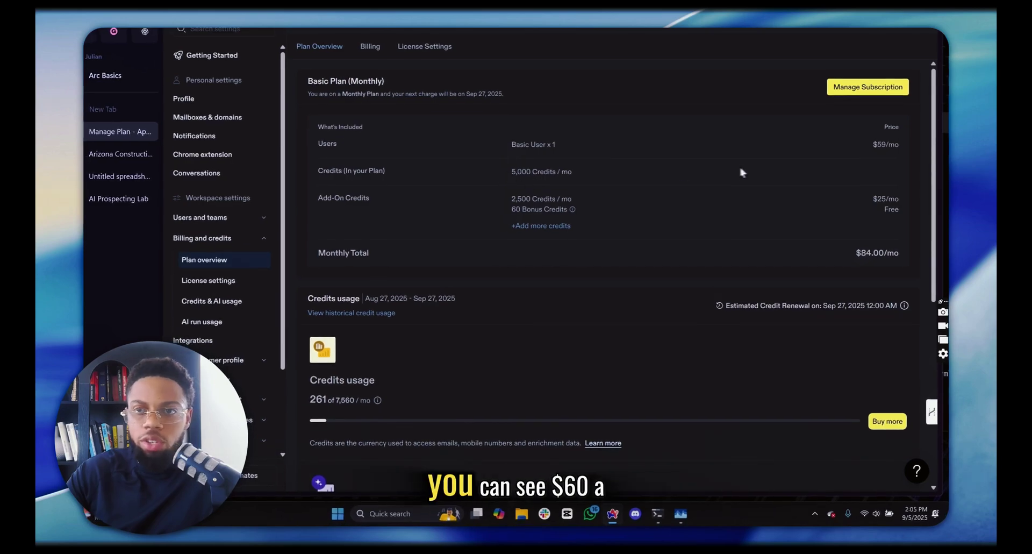
# Examine the Basic Plan's user price, included credits and add-on credits, along with the credit, AI-generated word and conversation usage.
pyautogui.moveTo(872, 144); pyautogui.dragTo(900, 145)
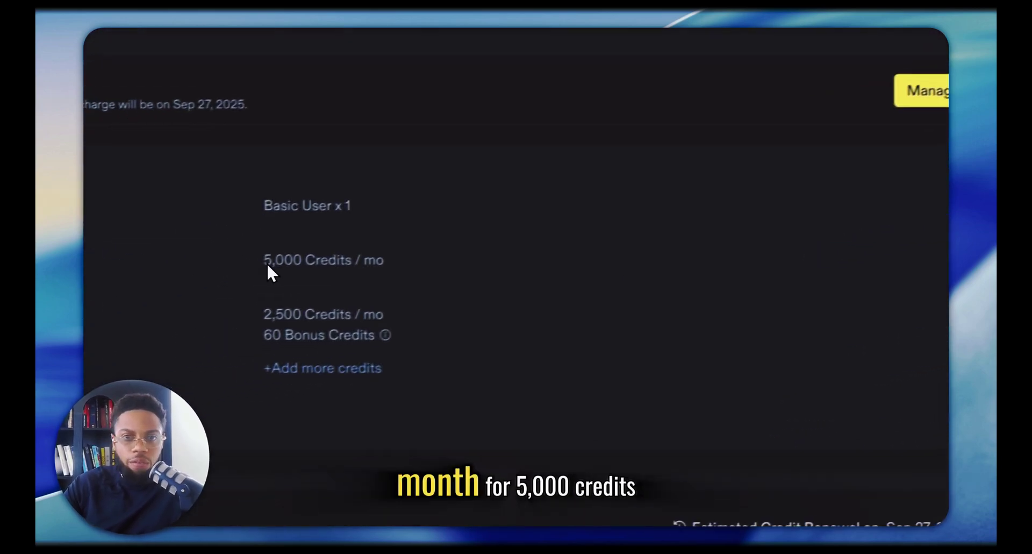
pyautogui.moveTo(267, 263); pyautogui.dragTo(393, 262)
pyautogui.click(334, 287)
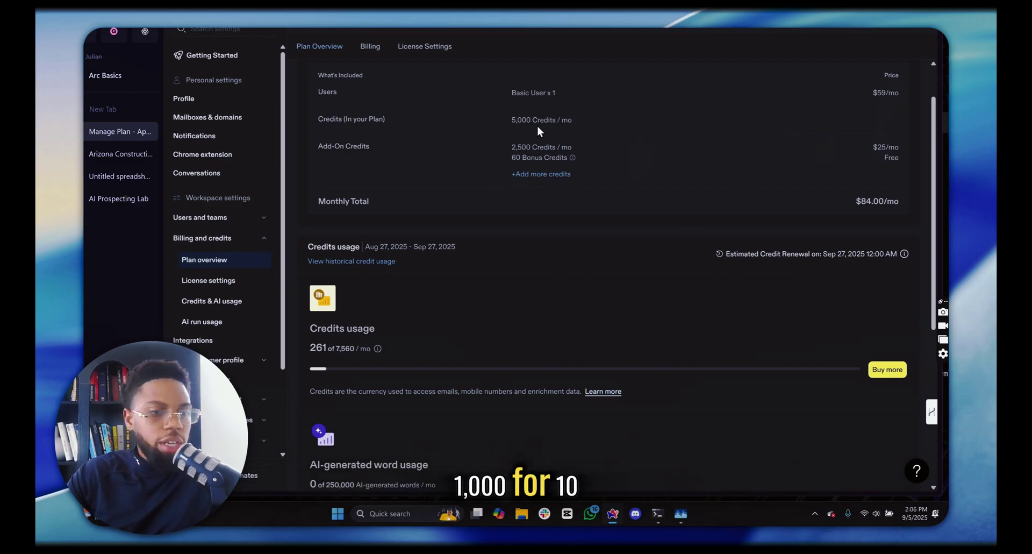
pyautogui.moveTo(511, 146); pyautogui.dragTo(623, 152)
pyautogui.click(710, 145)
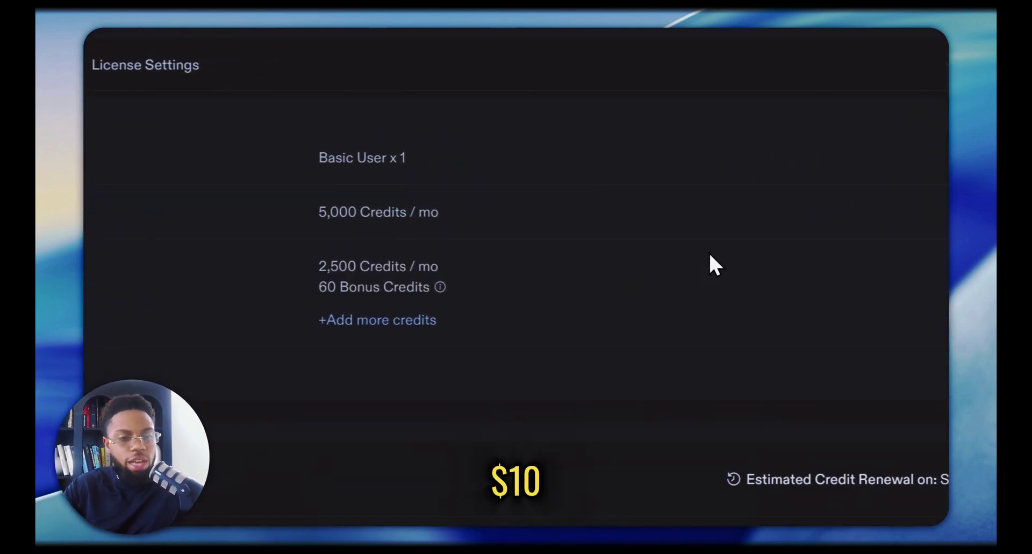
pyautogui.scroll(-3, 710, 252)
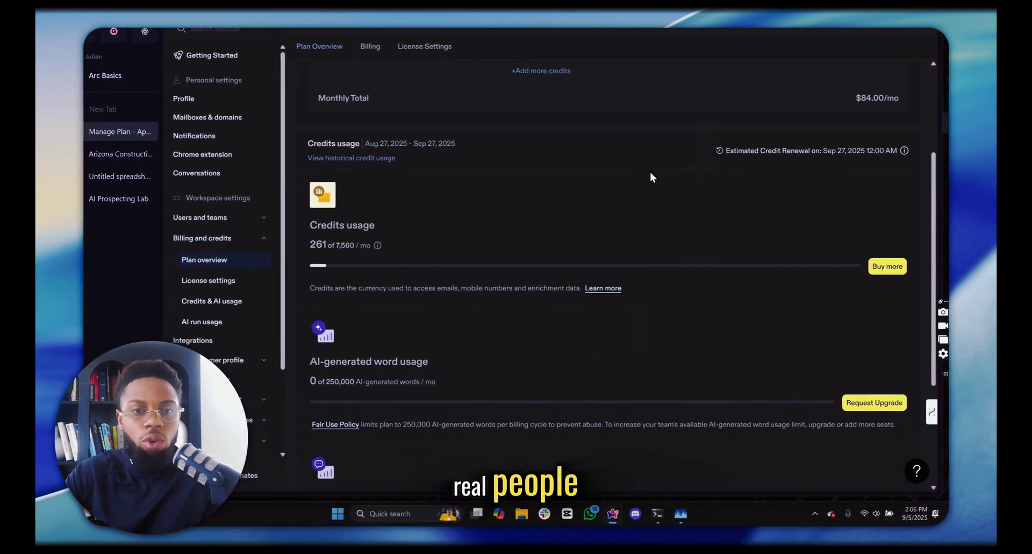
pyautogui.scroll(1, 553, 220)
pyautogui.scroll(-4, 525, 221)
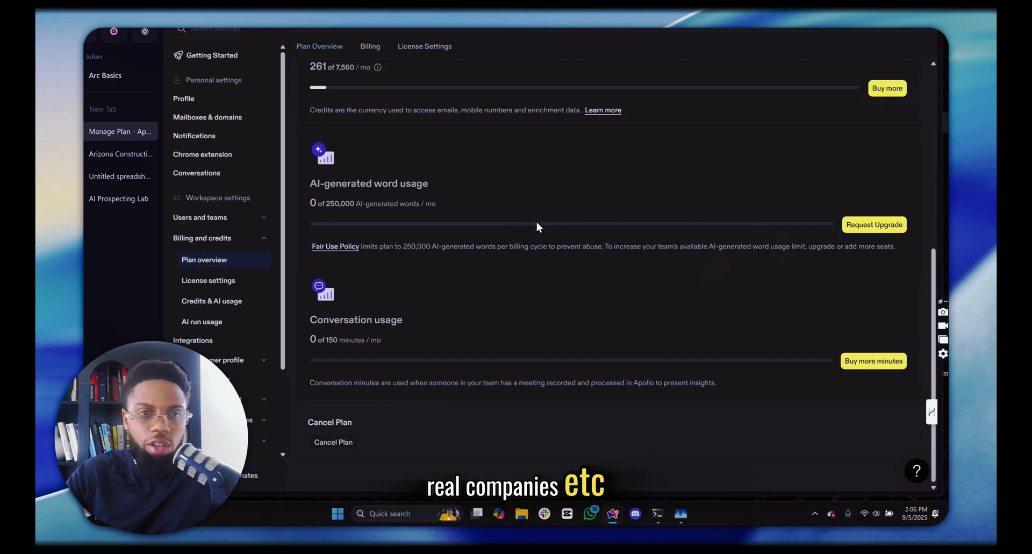
pyautogui.scroll(6, 548, 224)
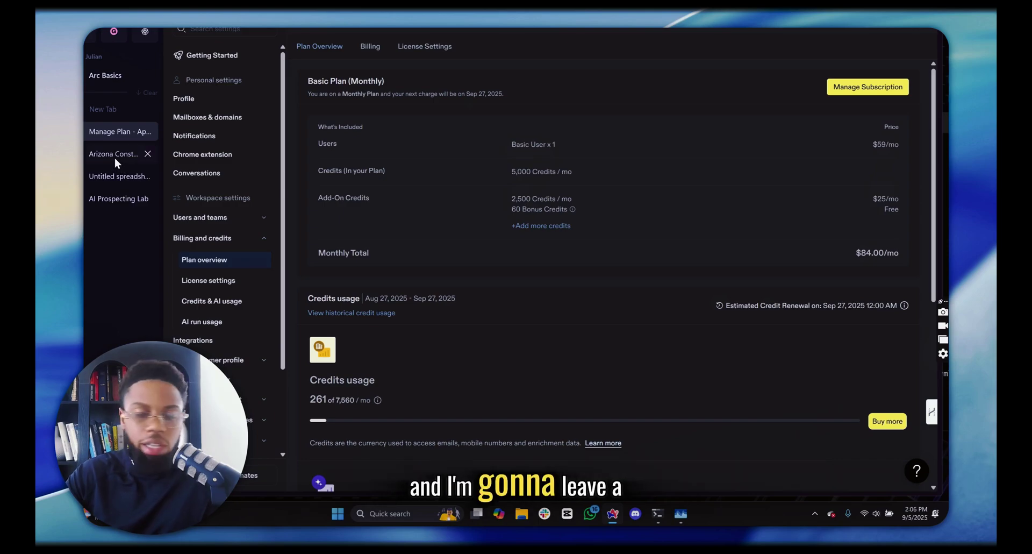
# Review the dentist leads in the untitled spreadsheet and the ChatGPT Agent's progress in the Find dentists table chat.
pyautogui.click(116, 175)
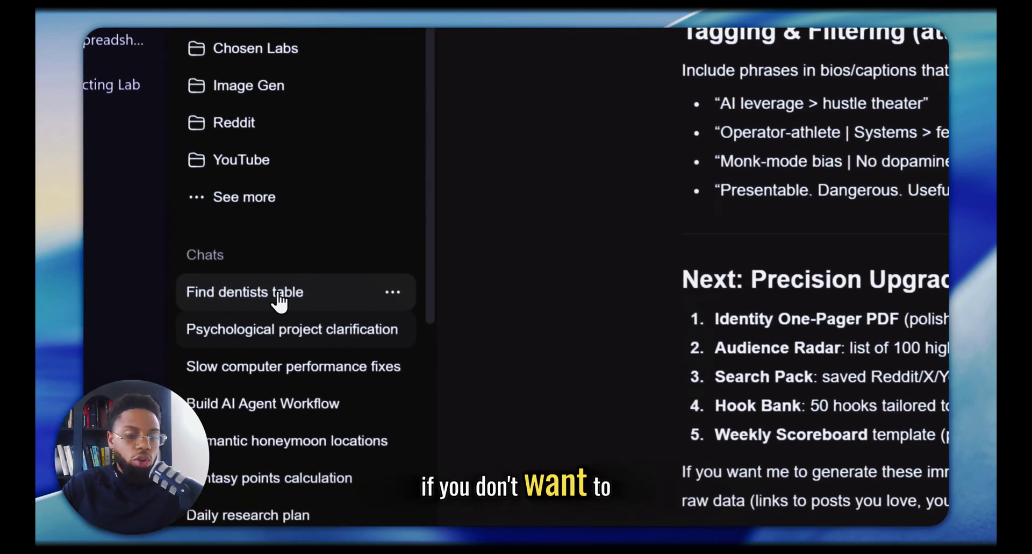
pyautogui.click(279, 282)
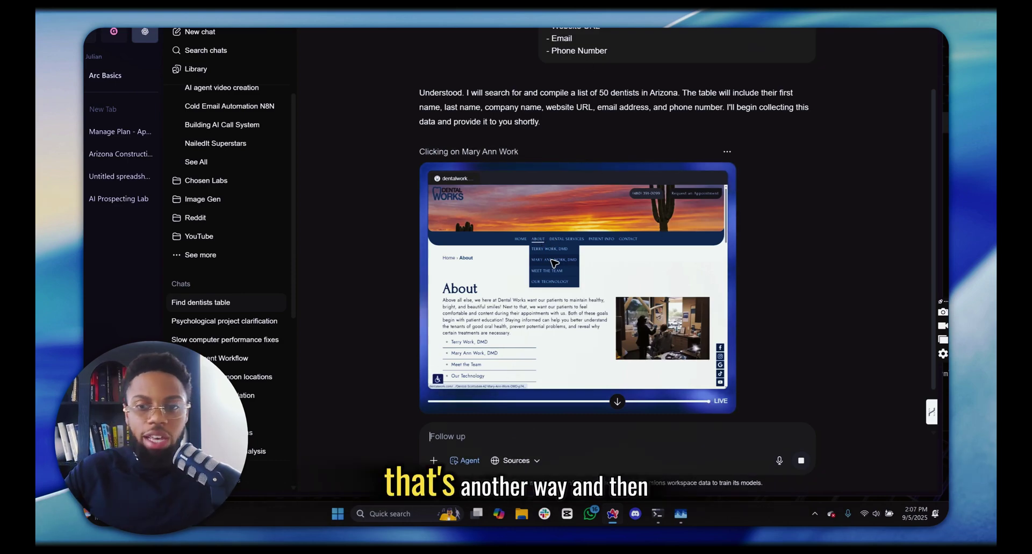
# Switch back to Apollo, leave the plan settings and open the People search.
pyautogui.click(111, 131)
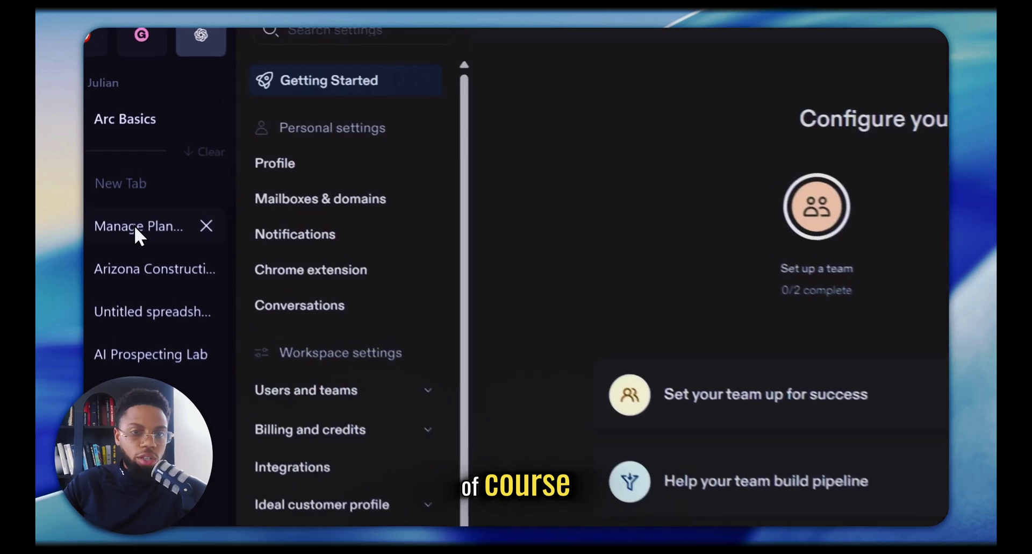
pyautogui.click(296, 32)
pyautogui.click(197, 89)
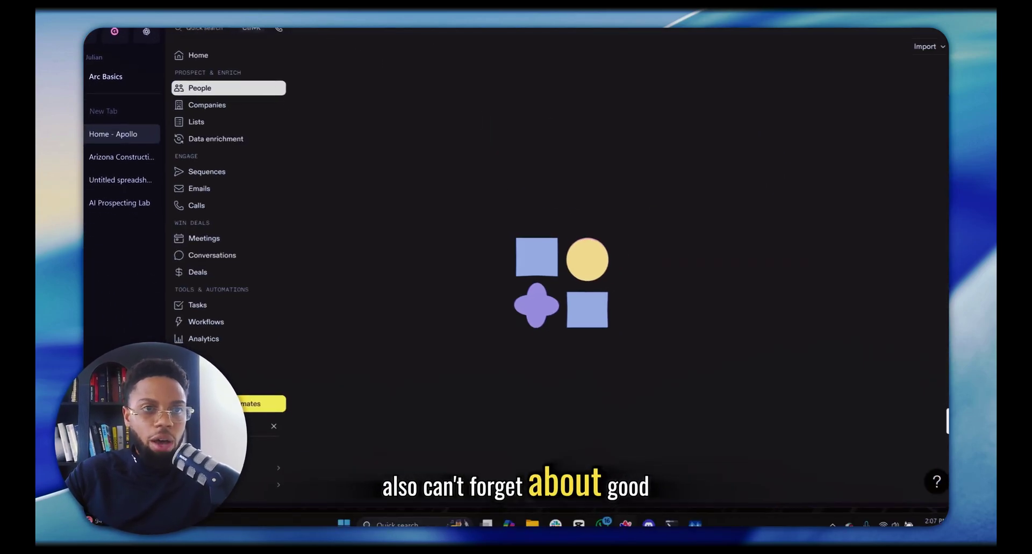